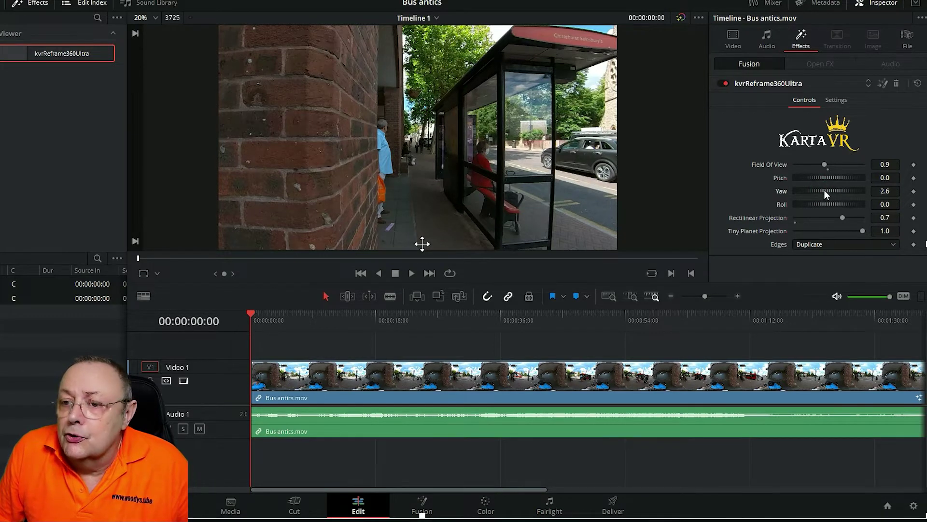
Set the kvrReframe360Ultra Yaw to 127.8 so the view faces the street.
drag(824, 189, 850, 193)
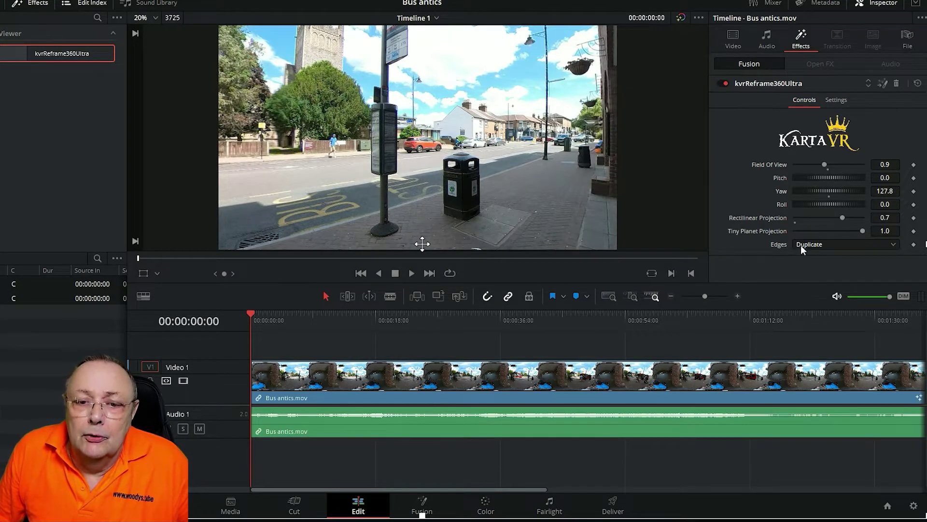
Keyframe Yaw at 127.8 on the first frame and play back the street-facing view.
click(913, 192)
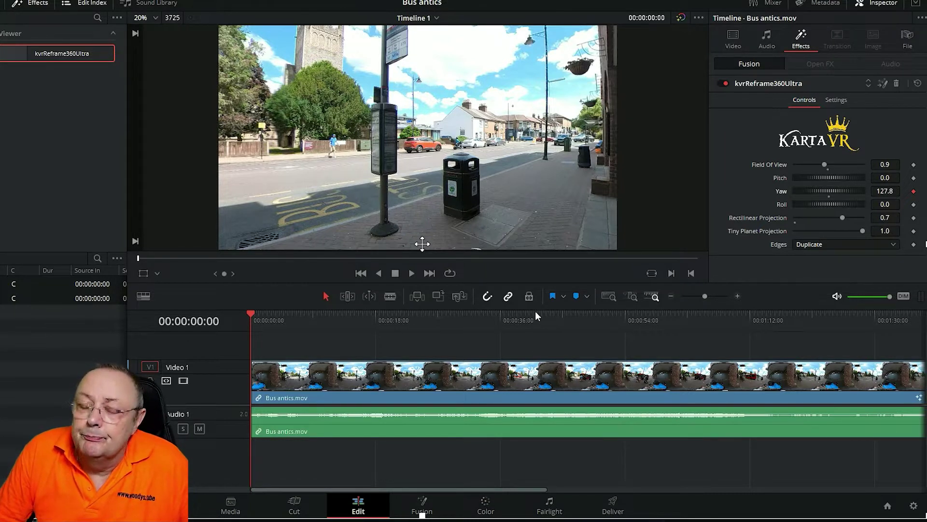
click(411, 273)
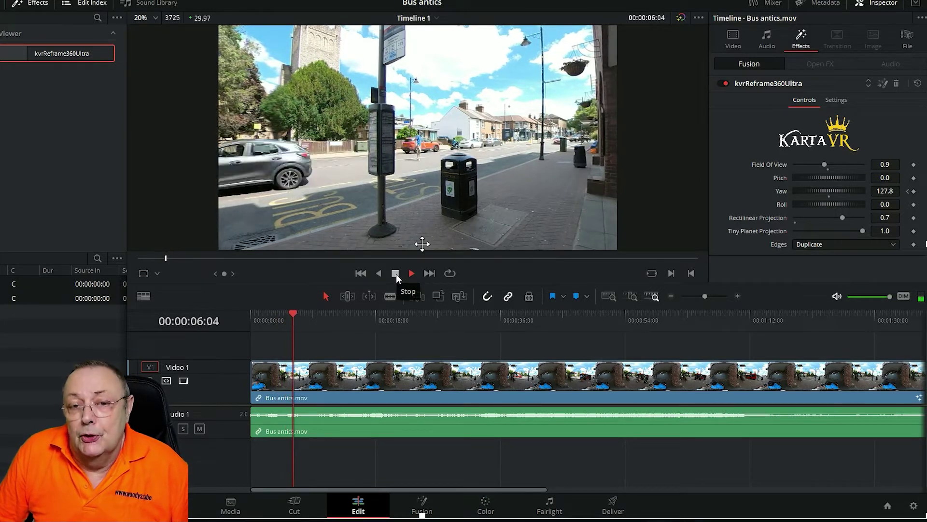
click(396, 274)
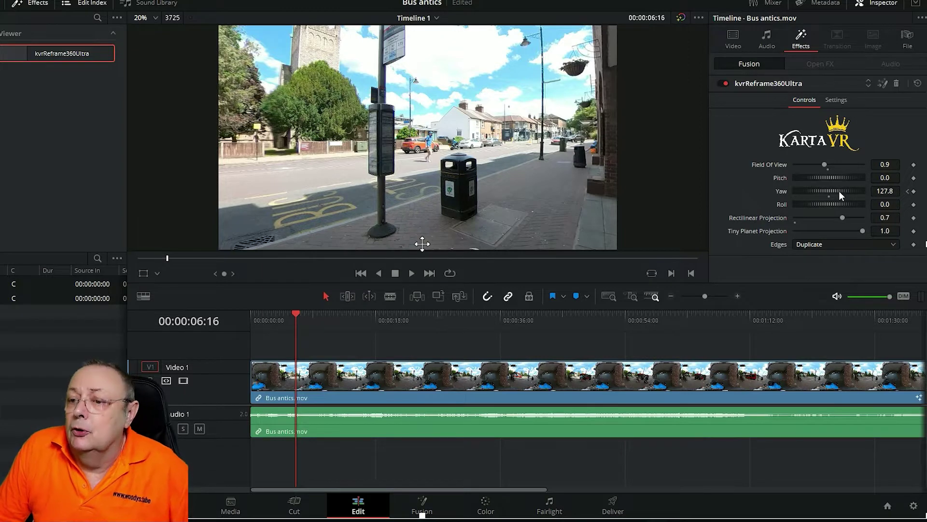
Add a Yaw 15.6 keyframe at 00:00:07:26 facing the bus shelter, then replay and scrub the pan.
drag(838, 190, 816, 189)
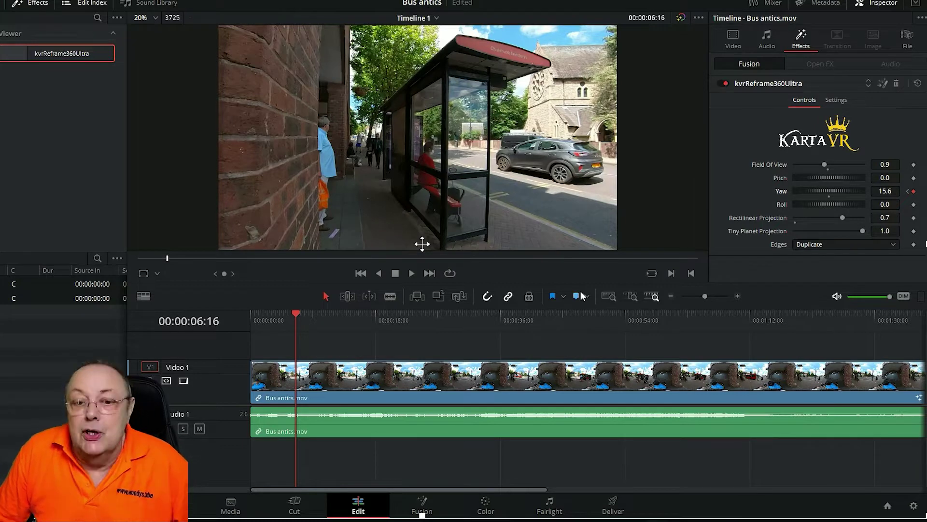
drag(296, 314, 221, 356)
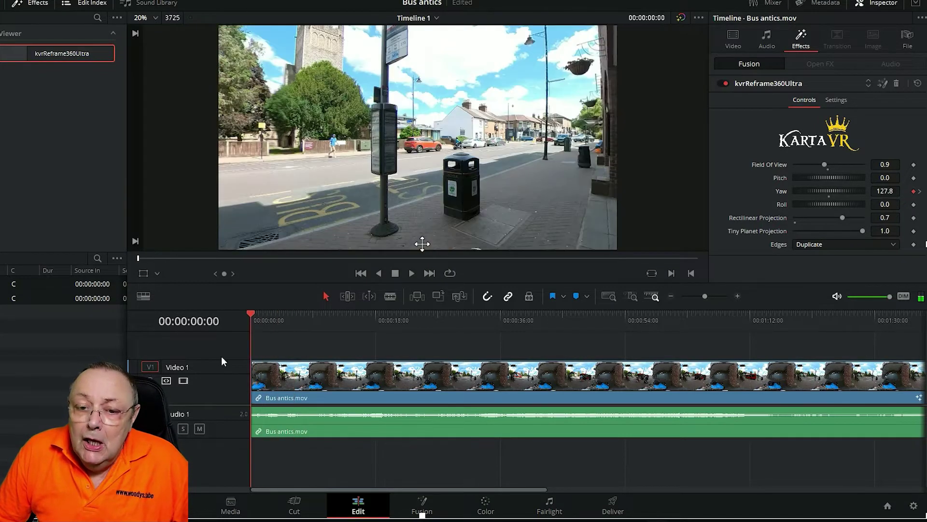
click(411, 273)
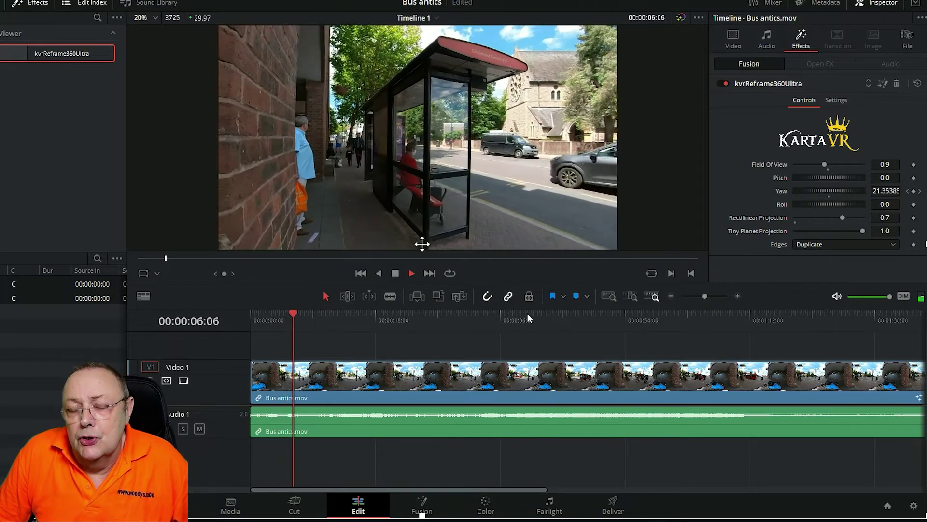
click(396, 276)
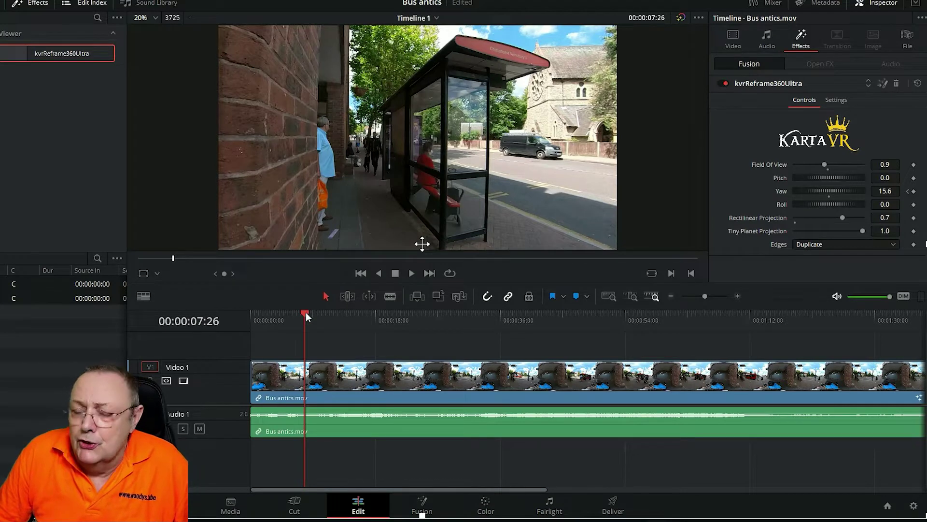
drag(306, 314, 258, 327)
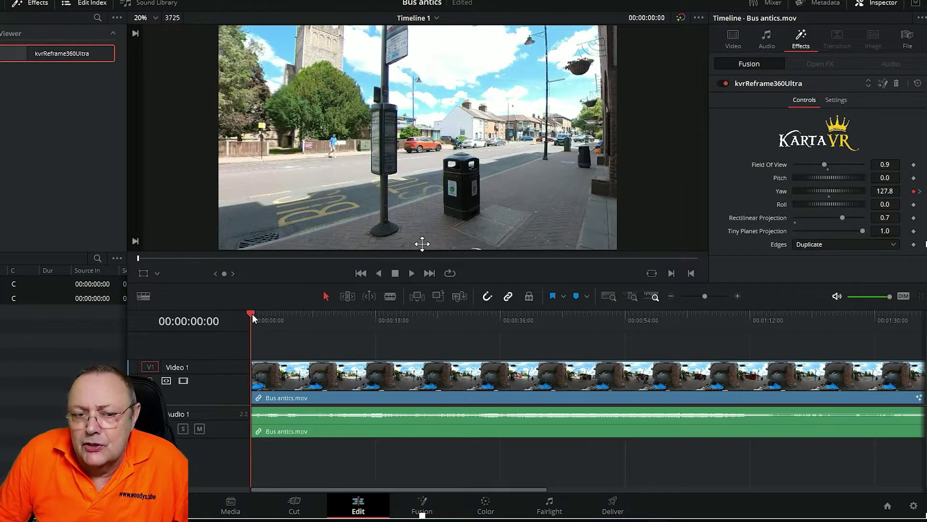
mouse_move(252, 314)
mouse_down()
mouse_move(264, 308)
mouse_move(252, 318)
mouse_up()
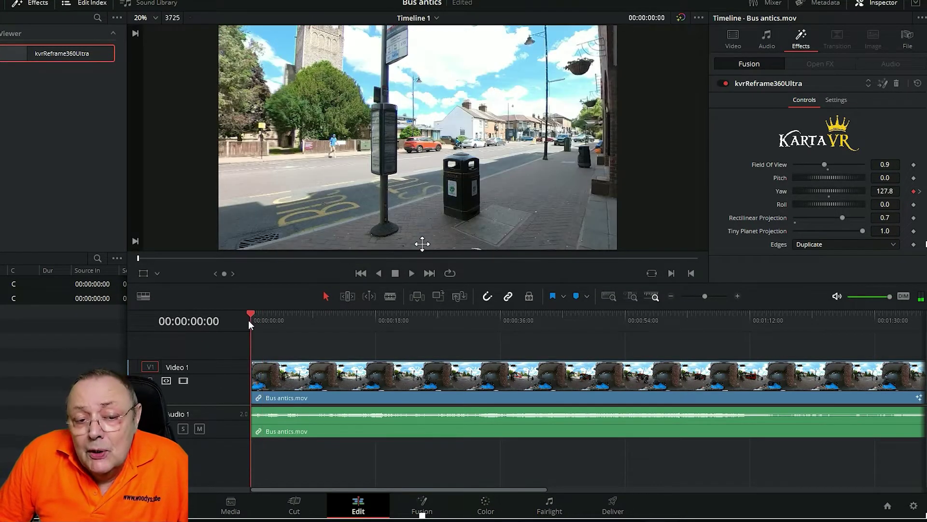
Add a Yaw keyframe at 00:00:04:08 that holds the street view.
click(920, 192)
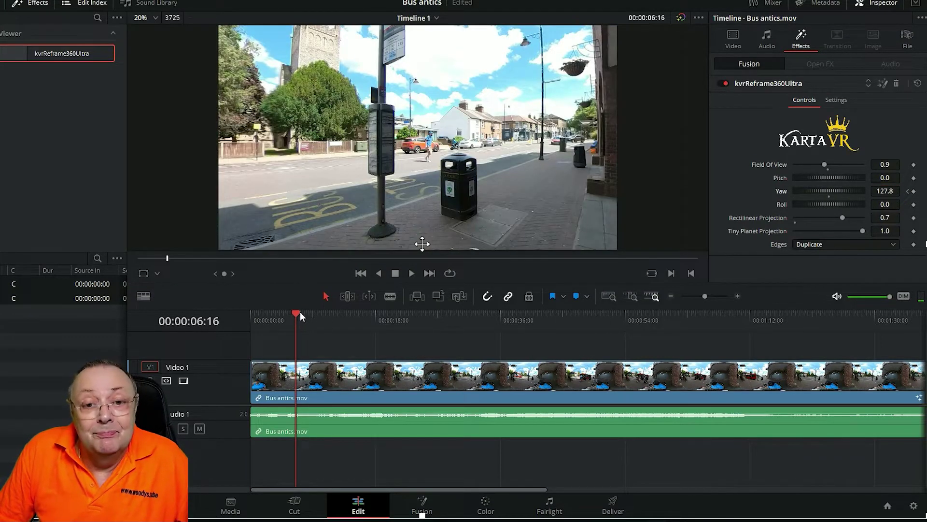
drag(296, 313, 279, 323)
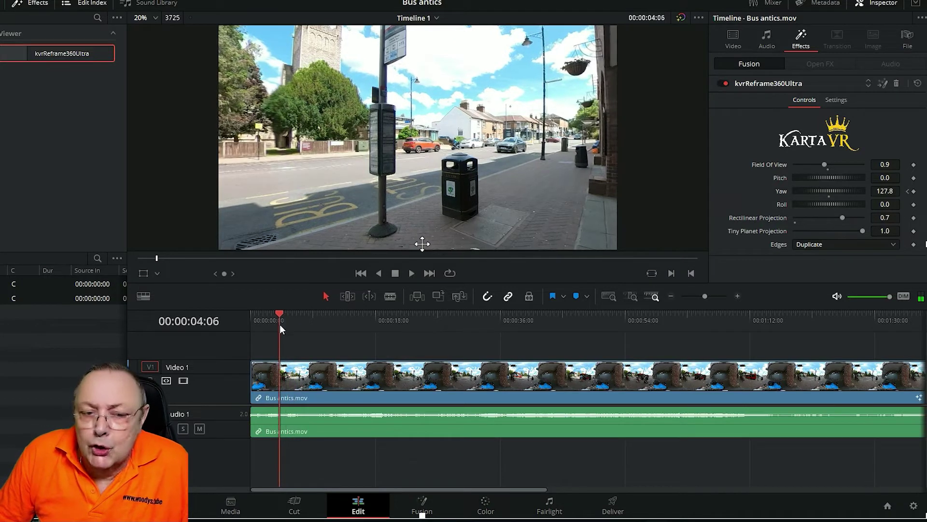
click(914, 191)
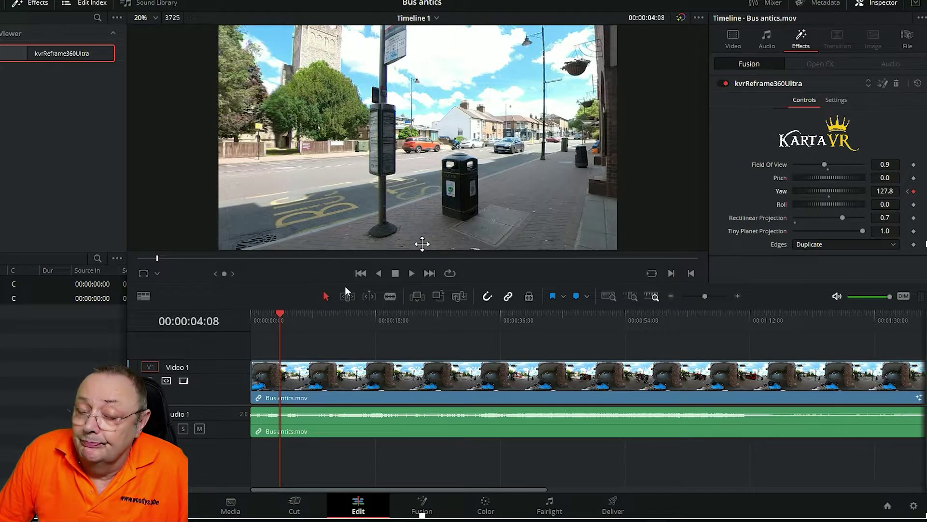
Turn Yaw to 36.5 toward the bus shelter a few frames later, then replay from the start.
key(space)
key(space)
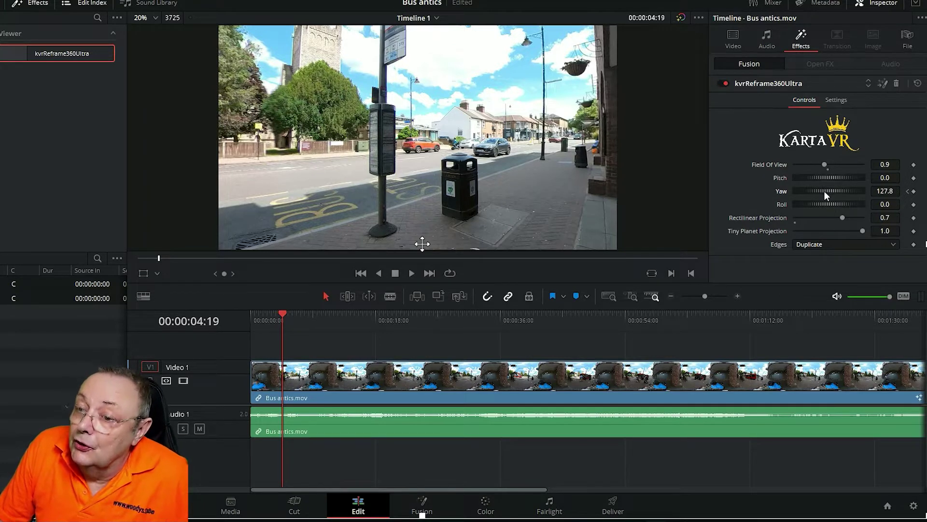
drag(824, 190, 805, 191)
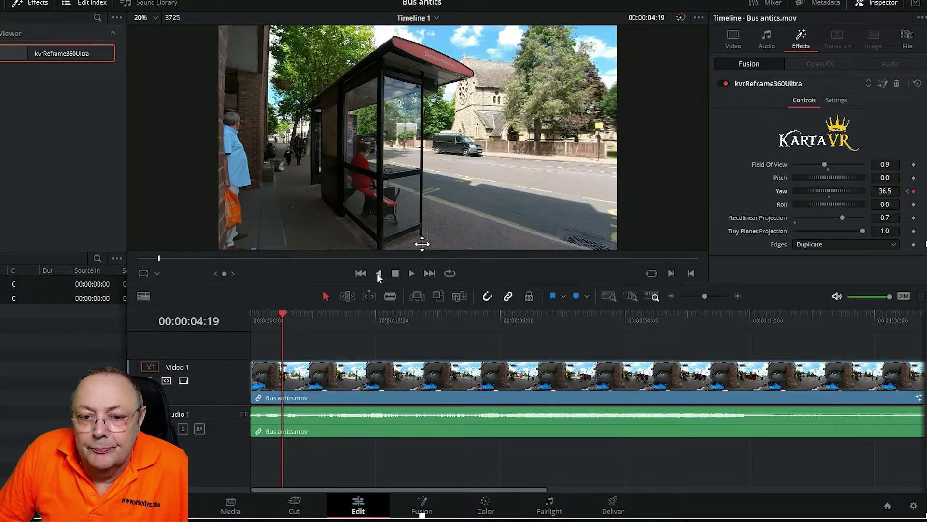
click(358, 273)
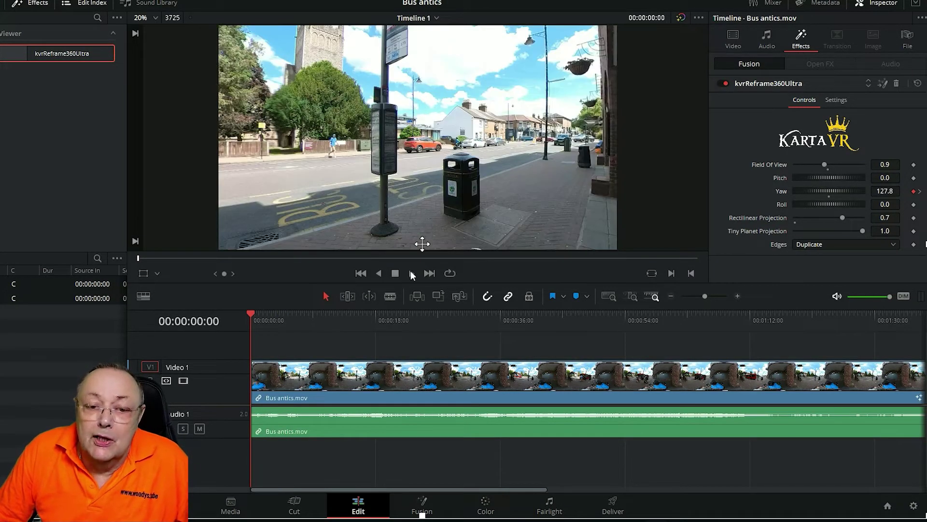
click(412, 273)
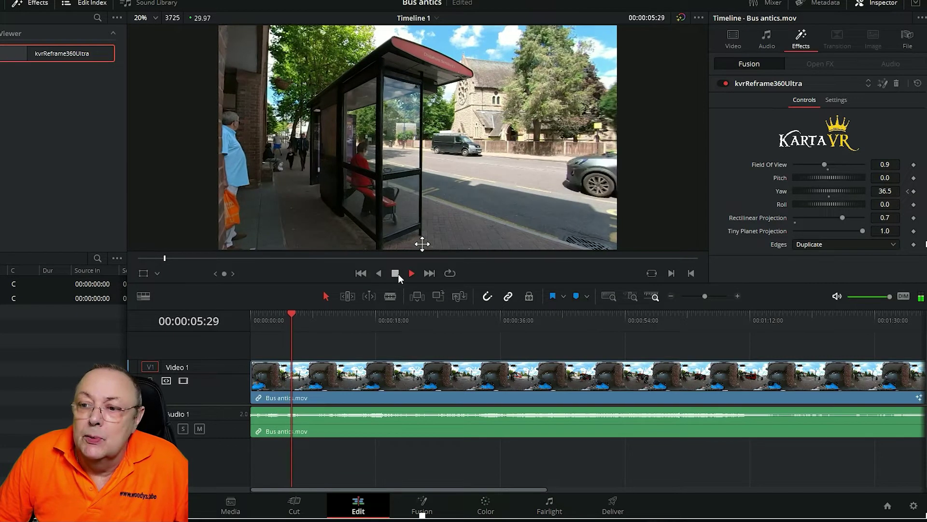
click(398, 274)
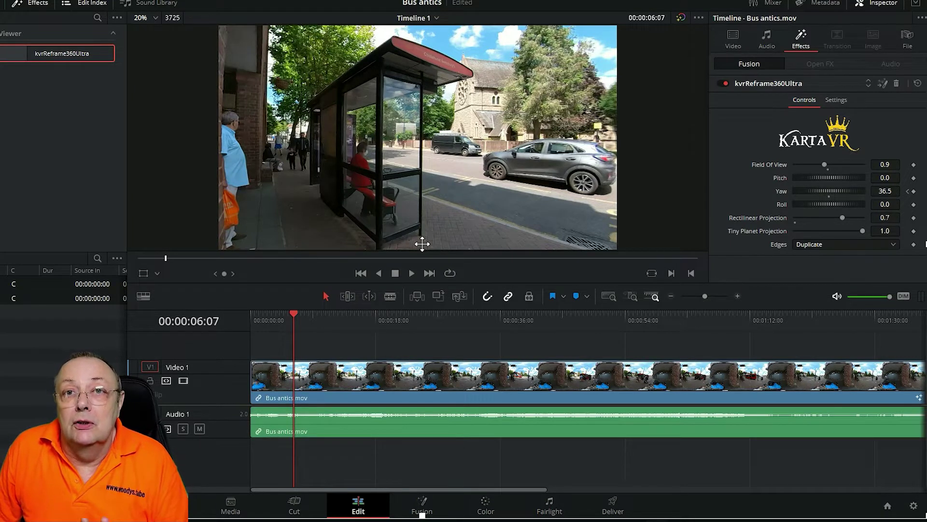
Switch to the Fusion page to see MediaIn1 feeding the KartaVR reframe node.
click(882, 84)
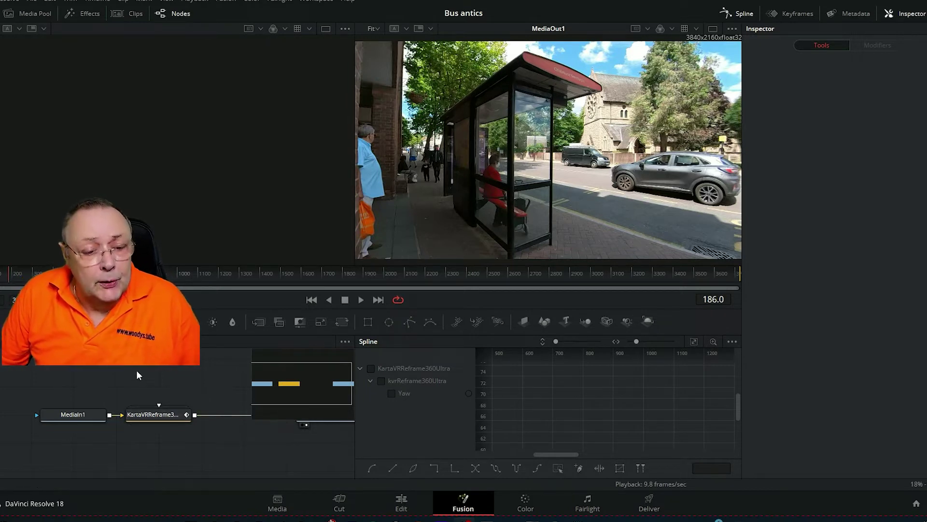
Select the KartaVRReframe node to show its controls, toggling the Inspector and spline panels.
click(154, 415)
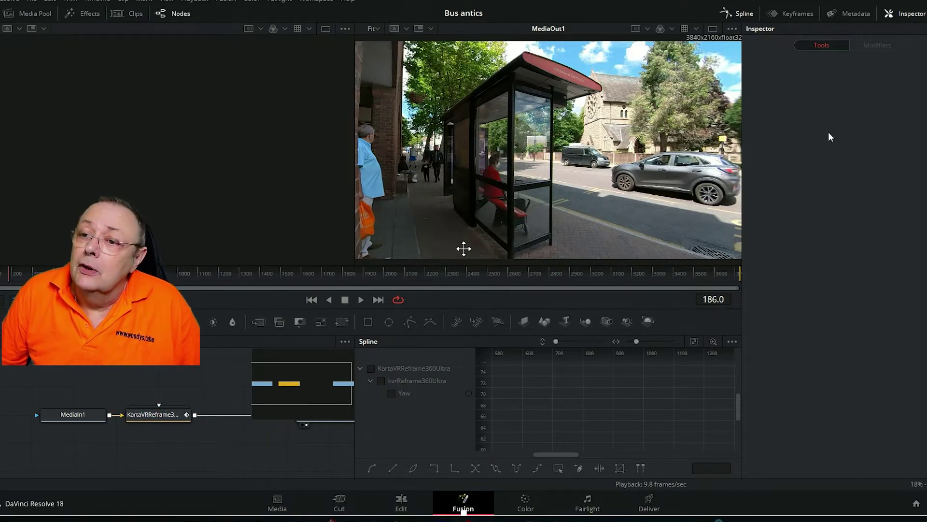
click(158, 415)
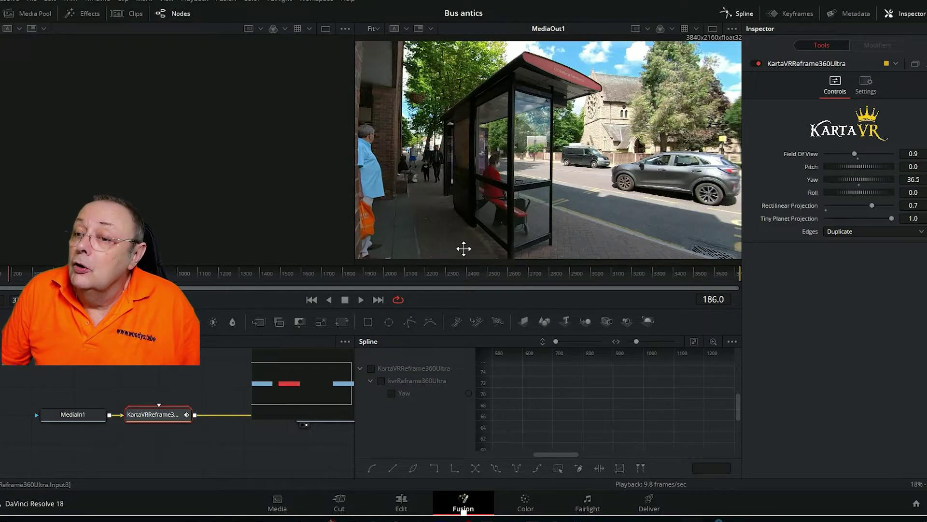
click(904, 14)
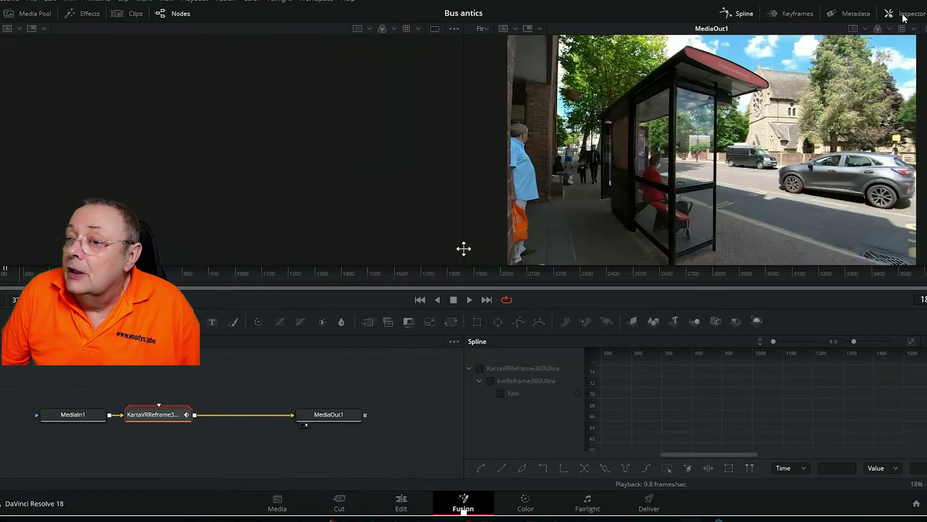
click(905, 14)
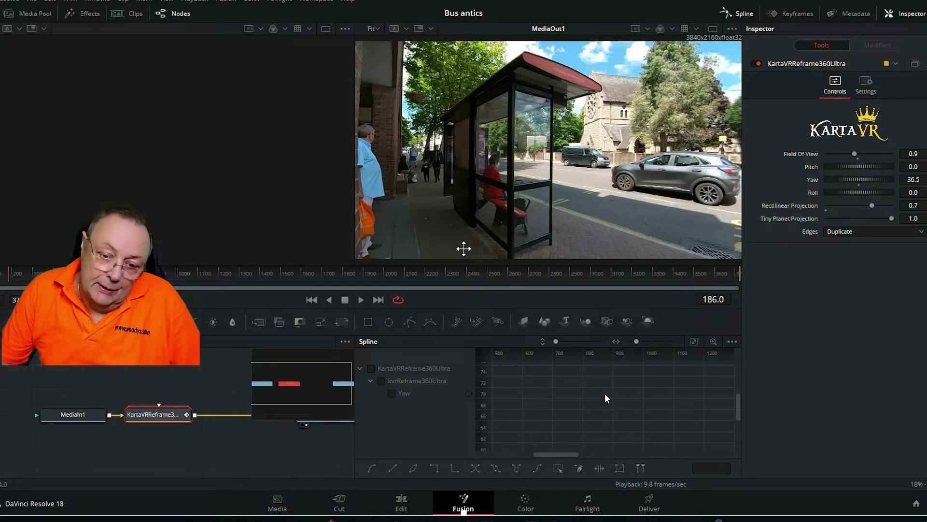
click(744, 13)
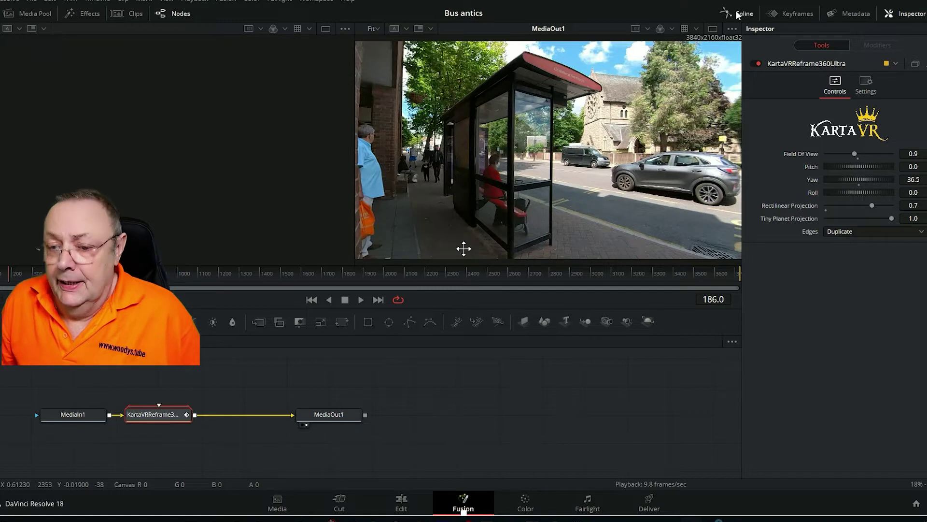
click(739, 14)
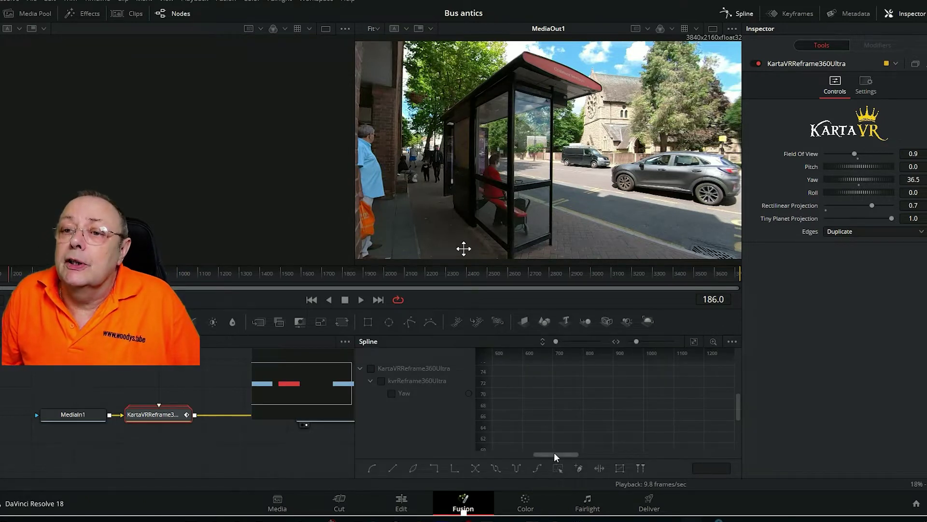
Plot the KartaVRReframe360Ultra Yaw curve, animate Pitch, save with Ctrl+S, and rescale the graph.
drag(554, 452, 509, 466)
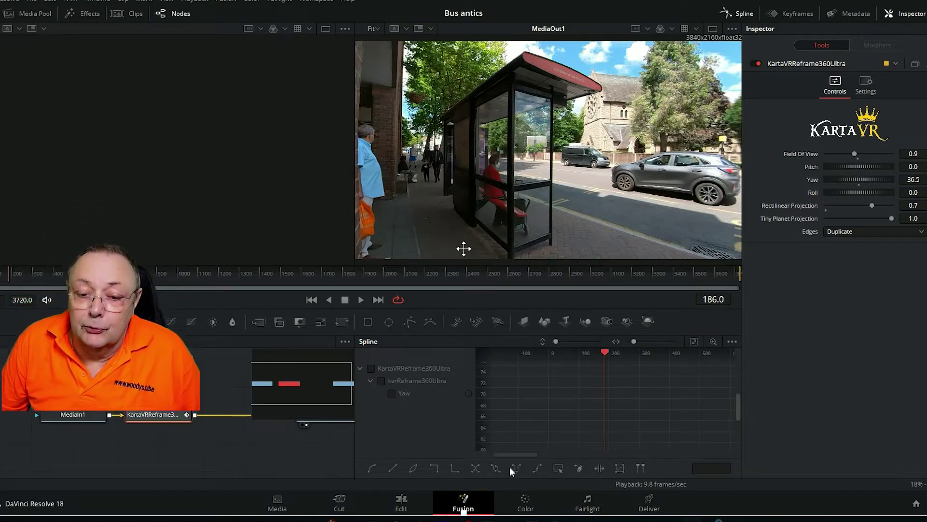
click(371, 368)
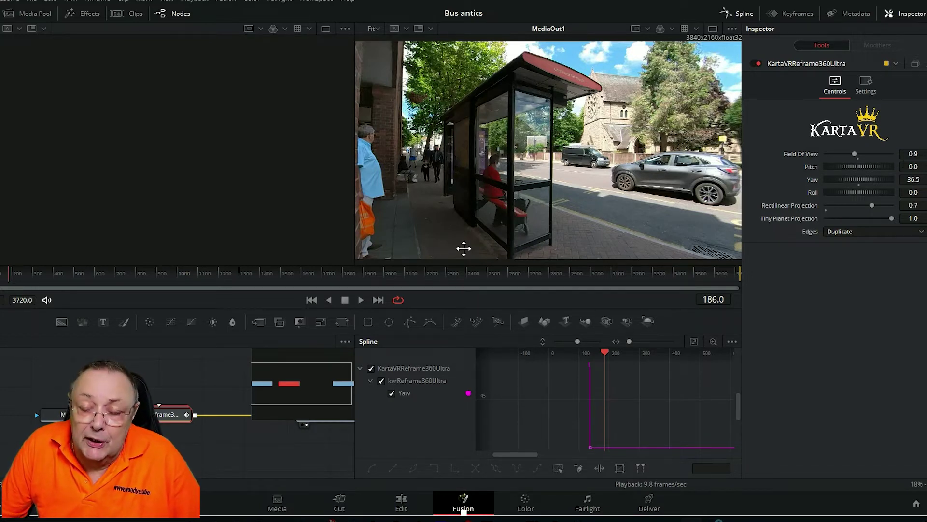
click(812, 167)
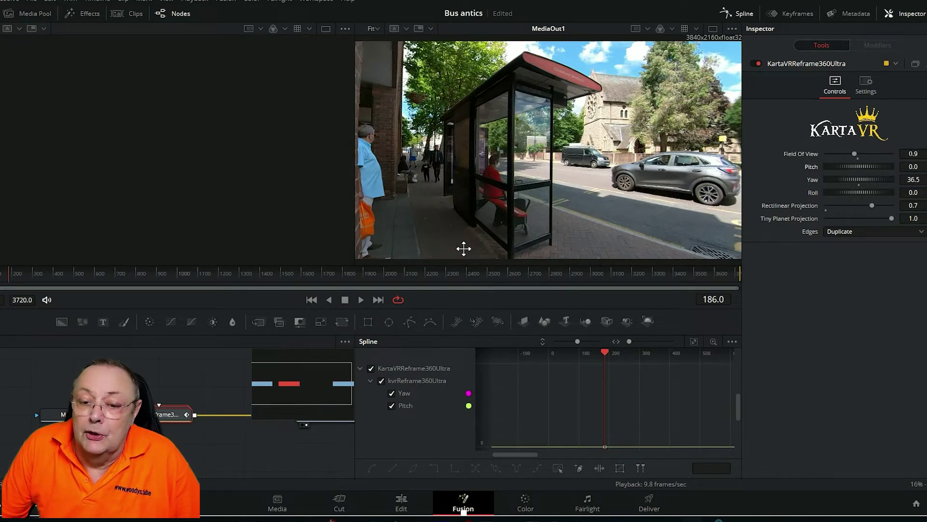
key(ctrl+s)
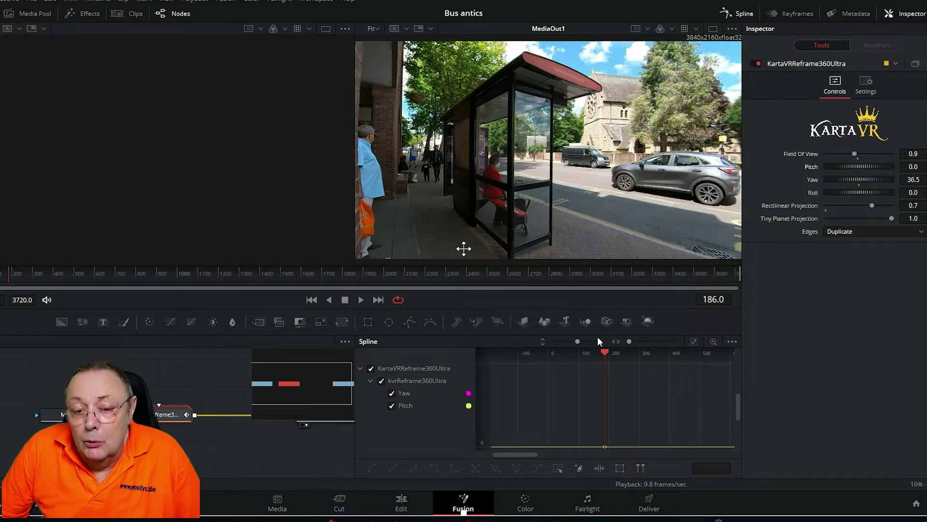
drag(578, 342, 559, 353)
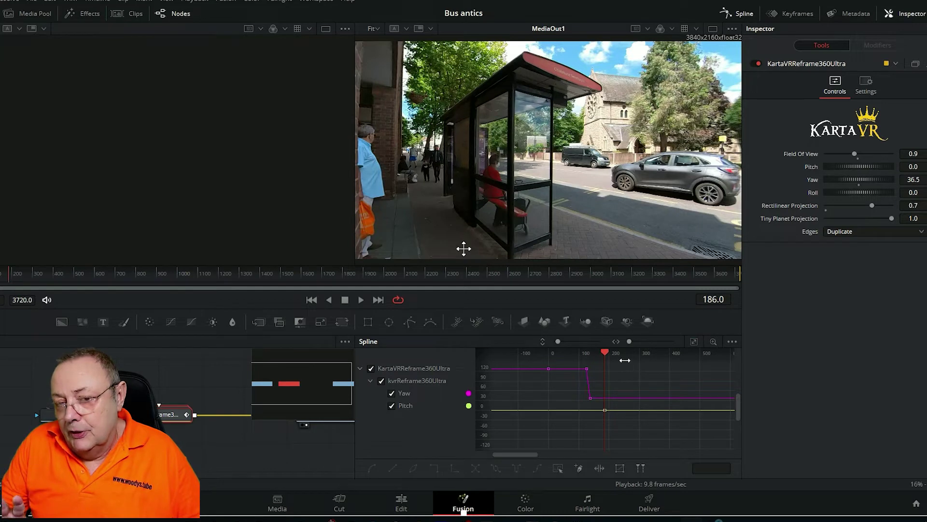
click(607, 352)
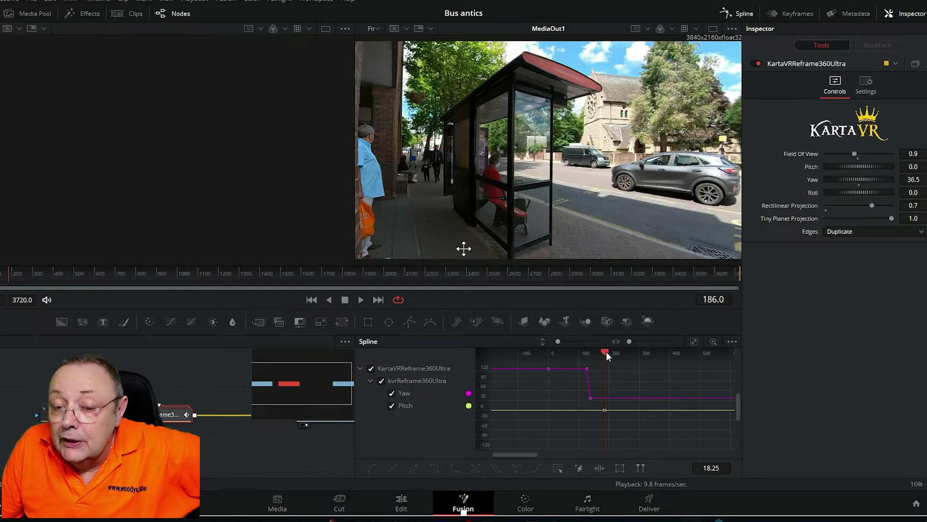
drag(607, 351, 575, 368)
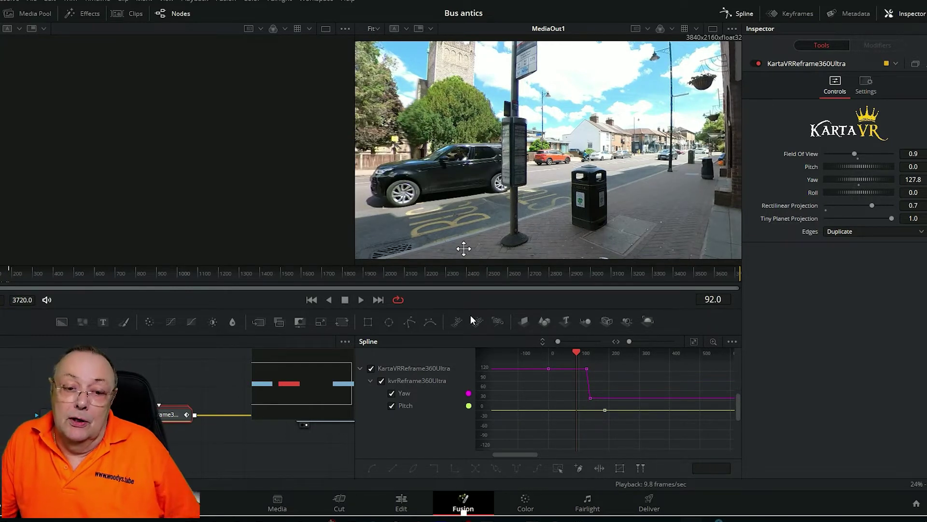
click(364, 300)
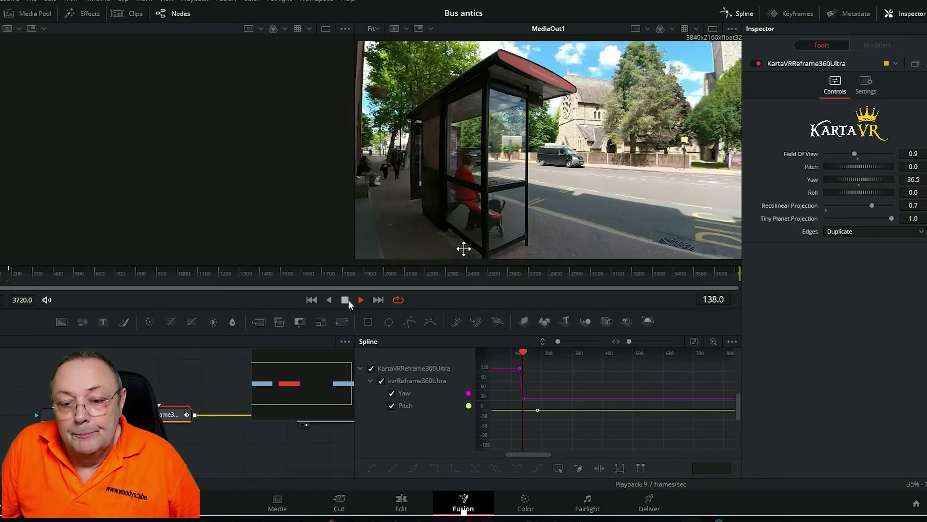
click(349, 299)
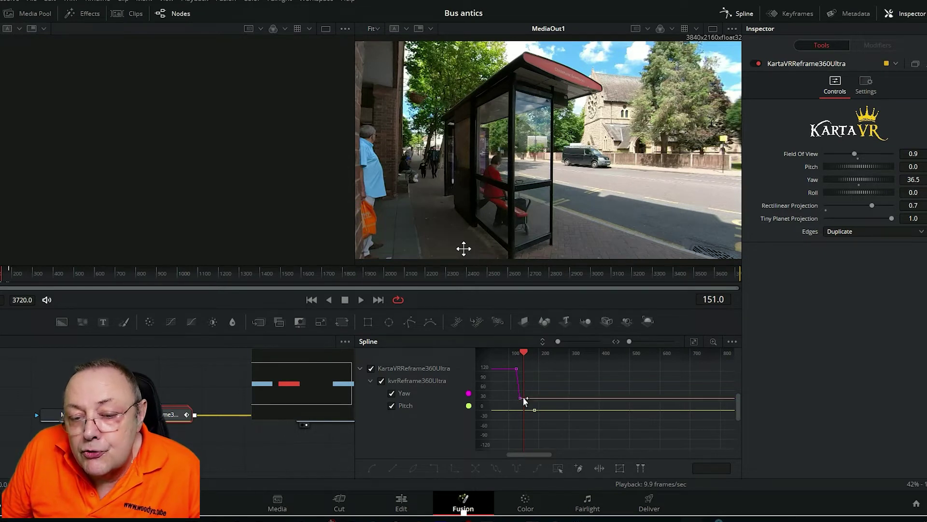
drag(523, 397, 566, 402)
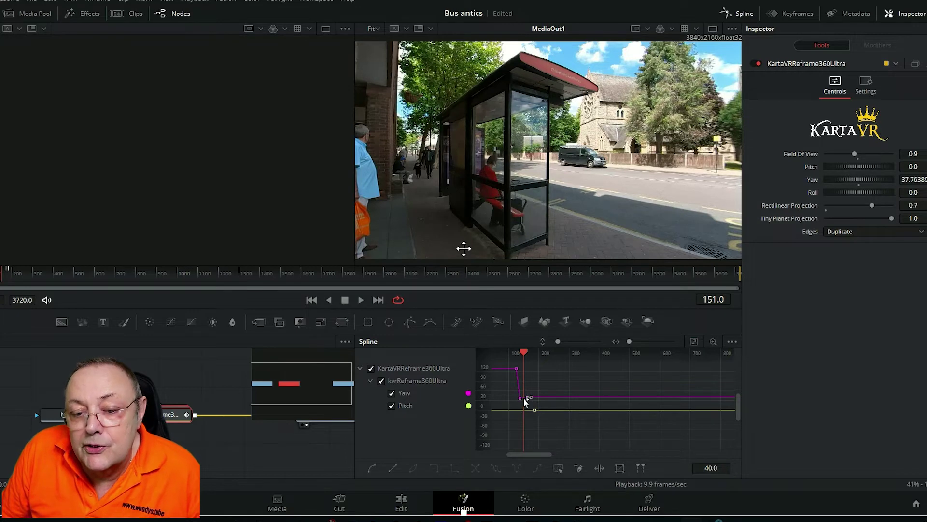
Drag the low Yaw keyframe later to lengthen the turn, then review it from frame 100.
drag(525, 401, 529, 402)
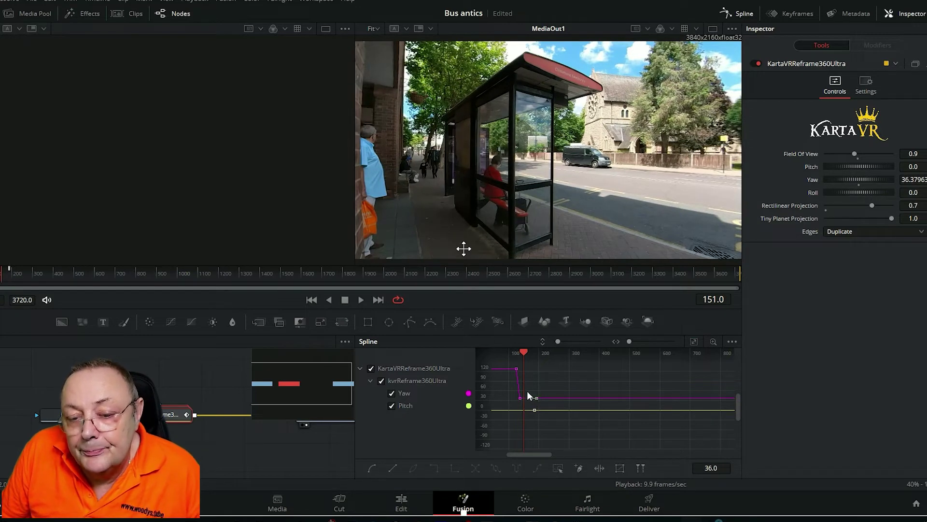
drag(518, 401, 534, 397)
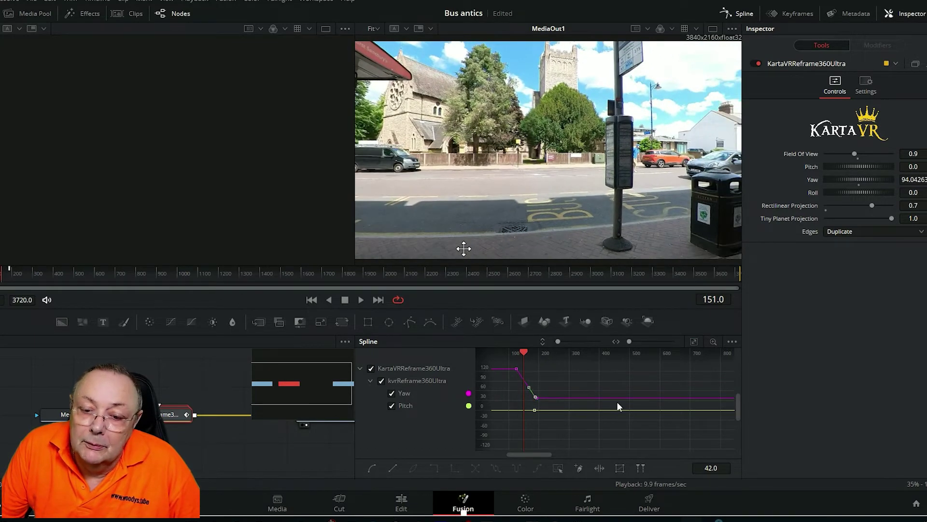
click(515, 355)
drag(515, 355, 507, 356)
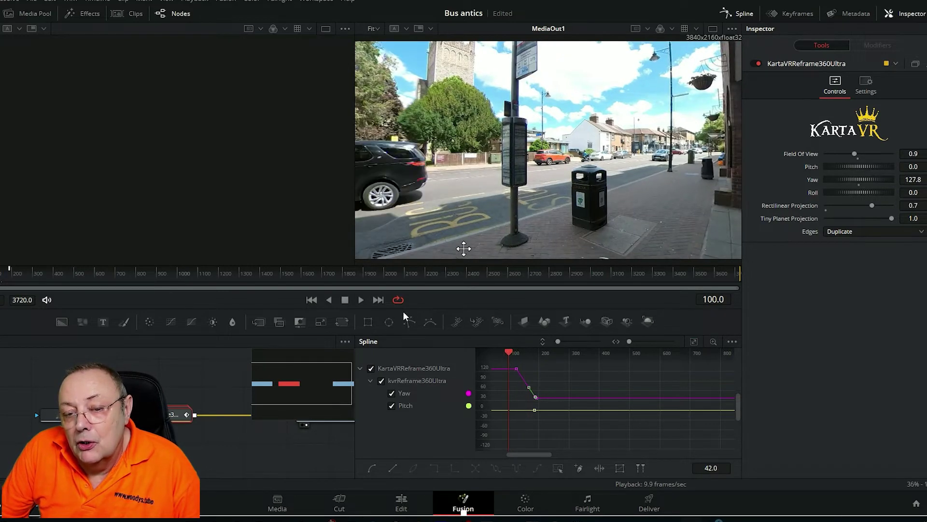
click(364, 299)
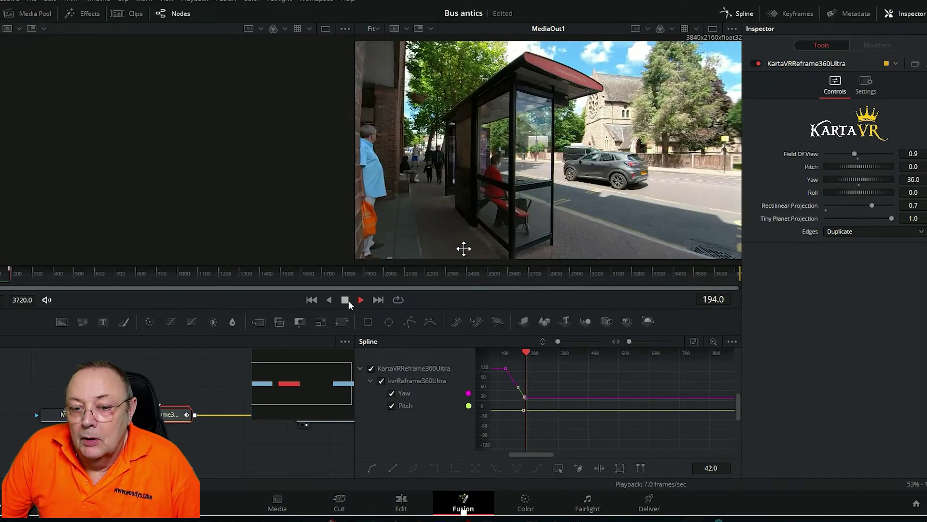
click(348, 299)
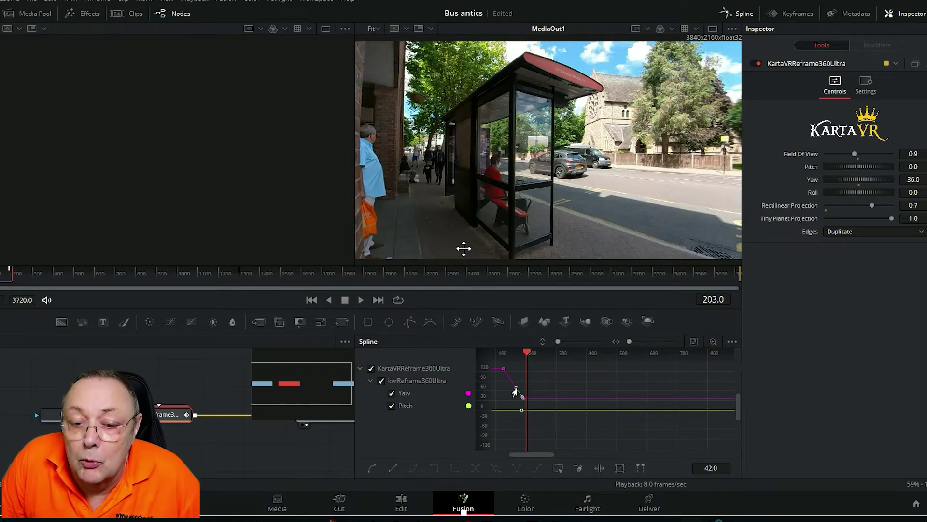
Clear the keyframe selection and replay the reframe from the beginning of the clip.
key(Delete)
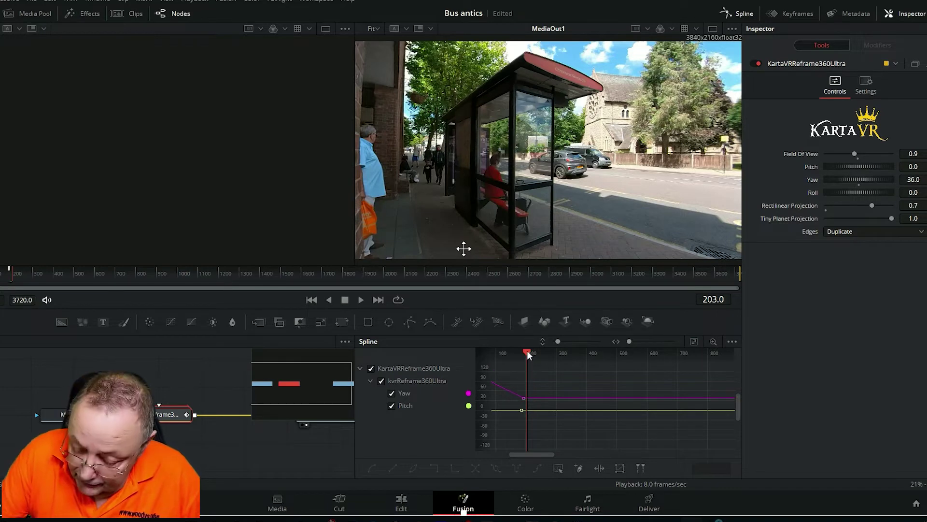
drag(527, 352, 477, 376)
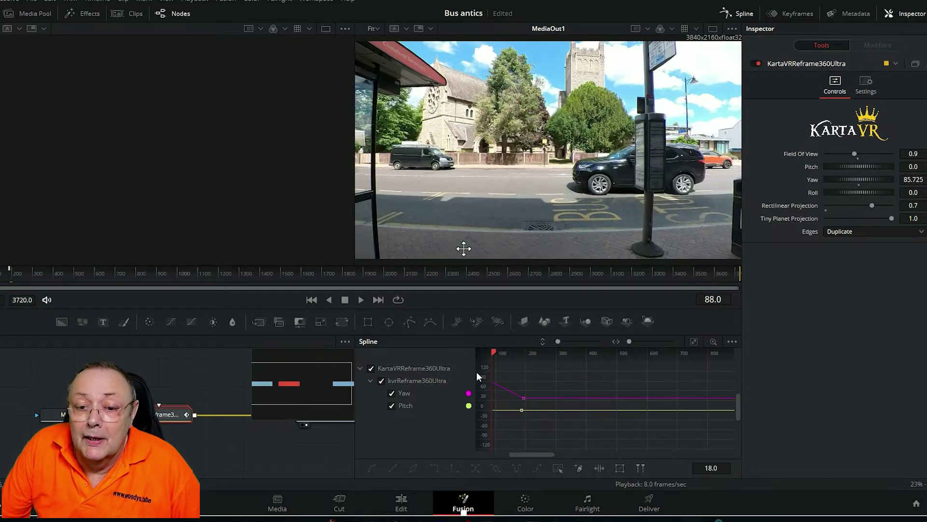
click(507, 416)
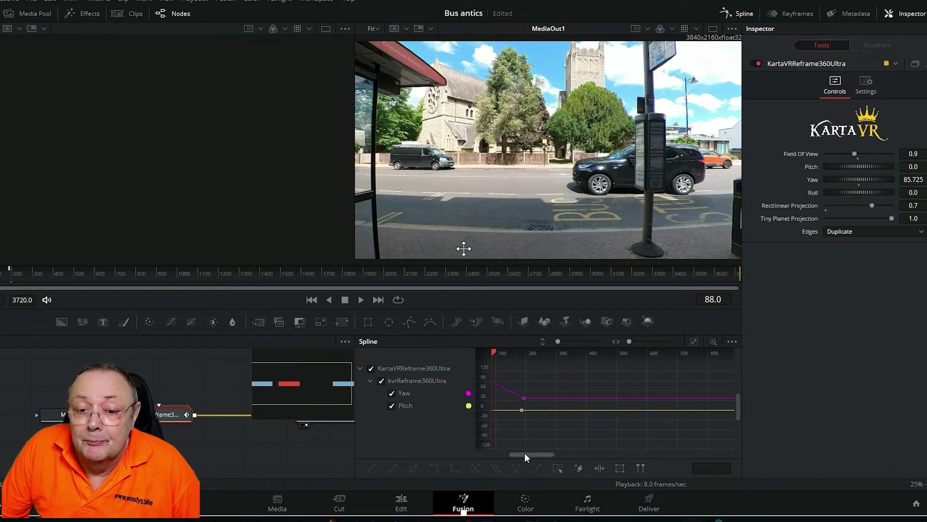
drag(524, 453, 516, 451)
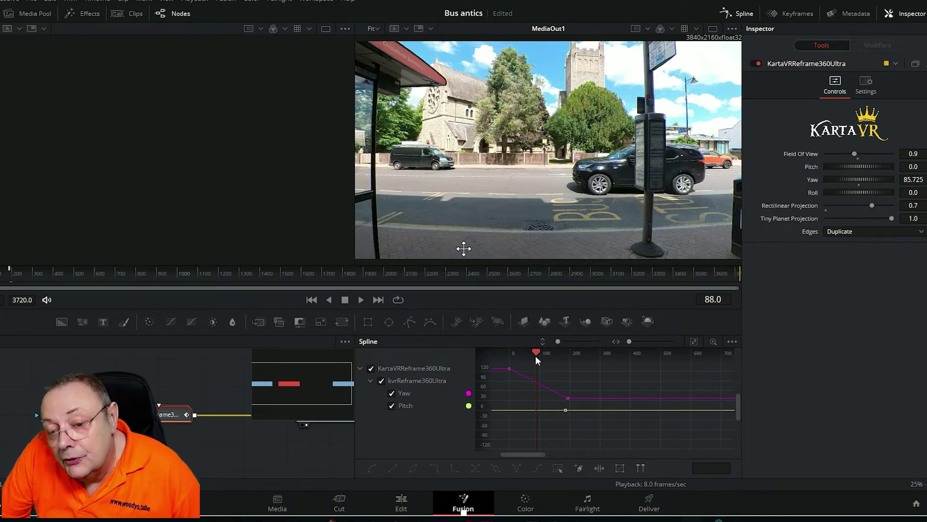
drag(535, 352, 506, 359)
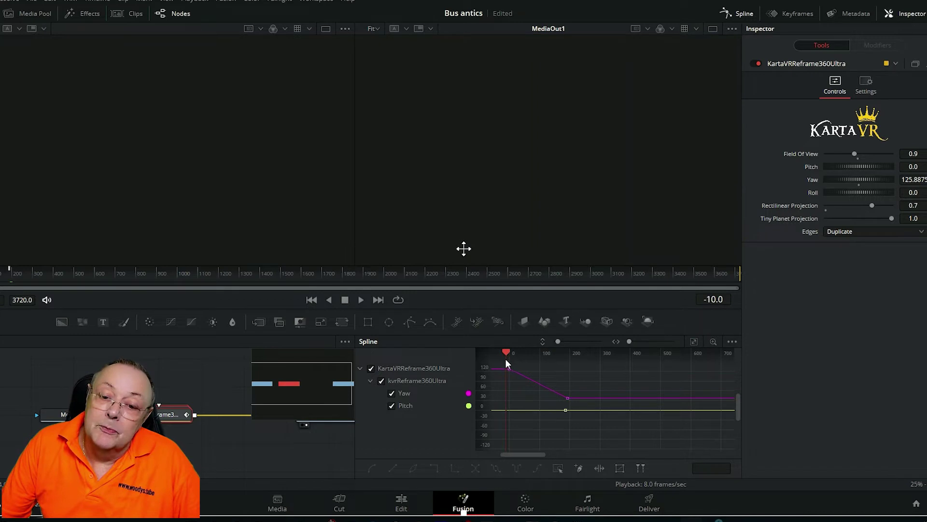
click(358, 300)
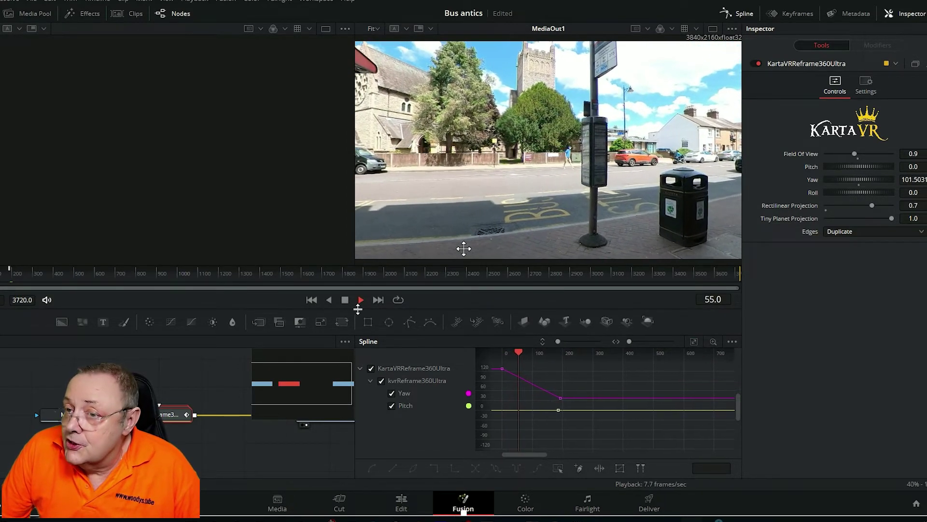
click(346, 300)
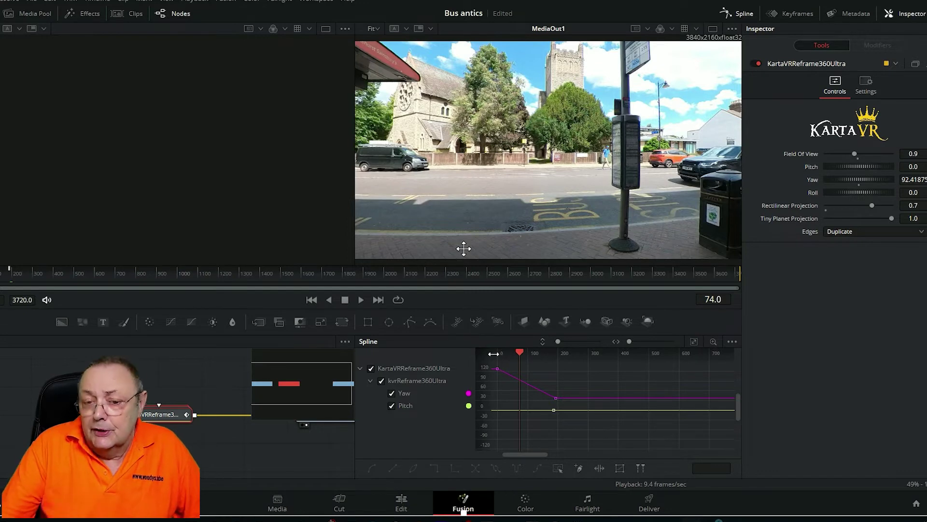
Move the first Yaw keyframe later and replay the retimed turn from frame 80 to 211.
drag(496, 371, 525, 376)
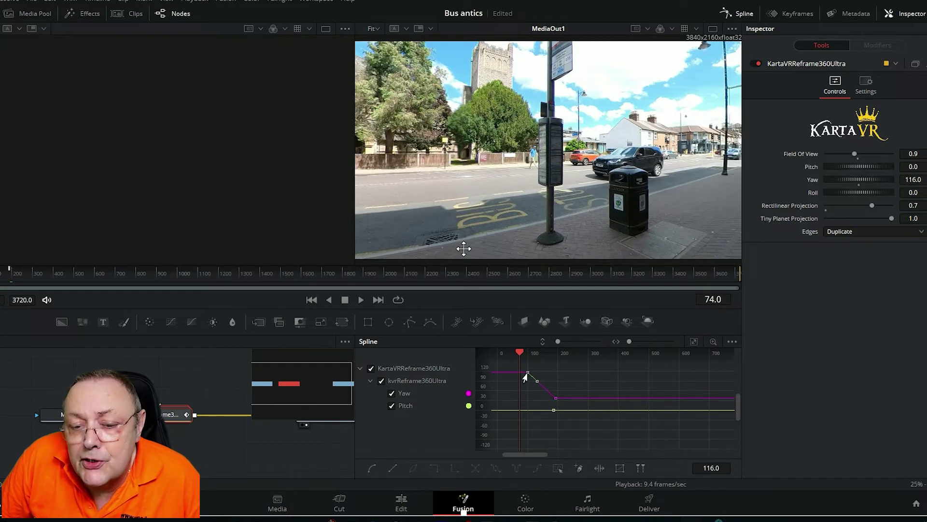
drag(527, 373, 528, 372)
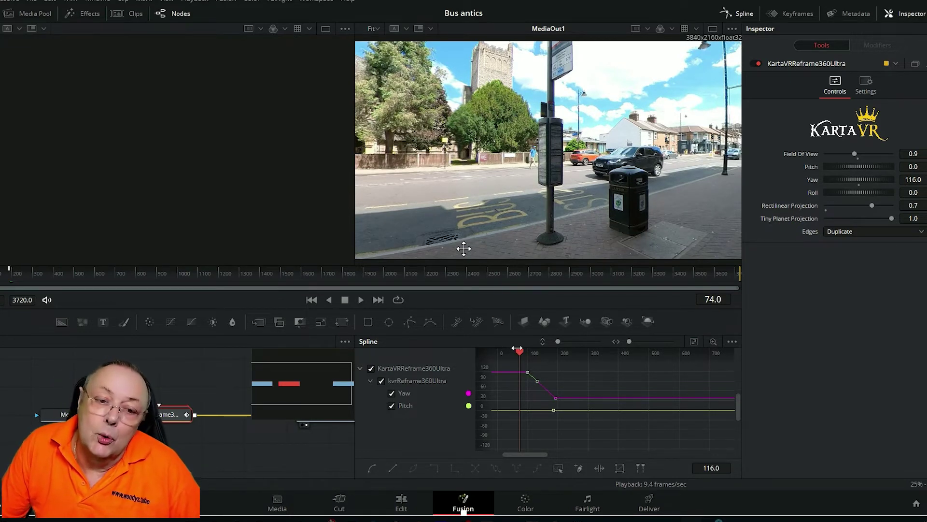
drag(519, 350, 521, 351)
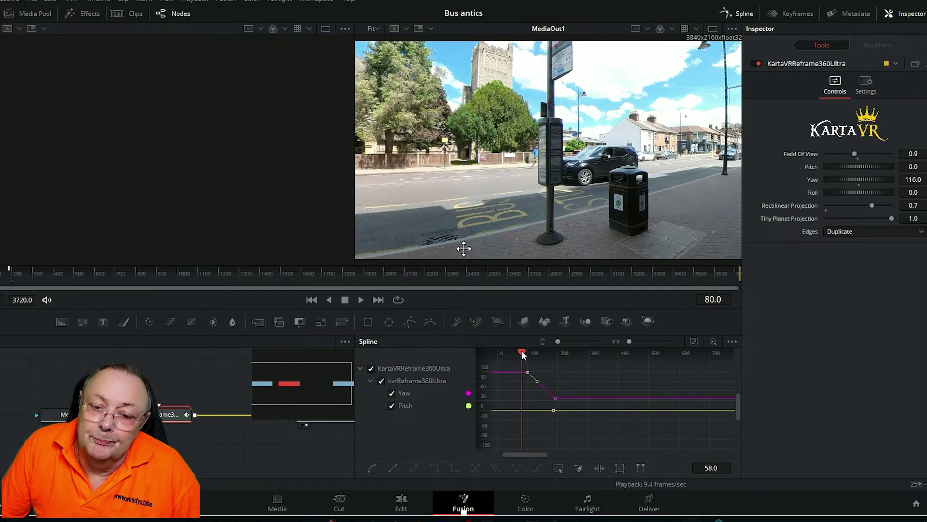
click(359, 304)
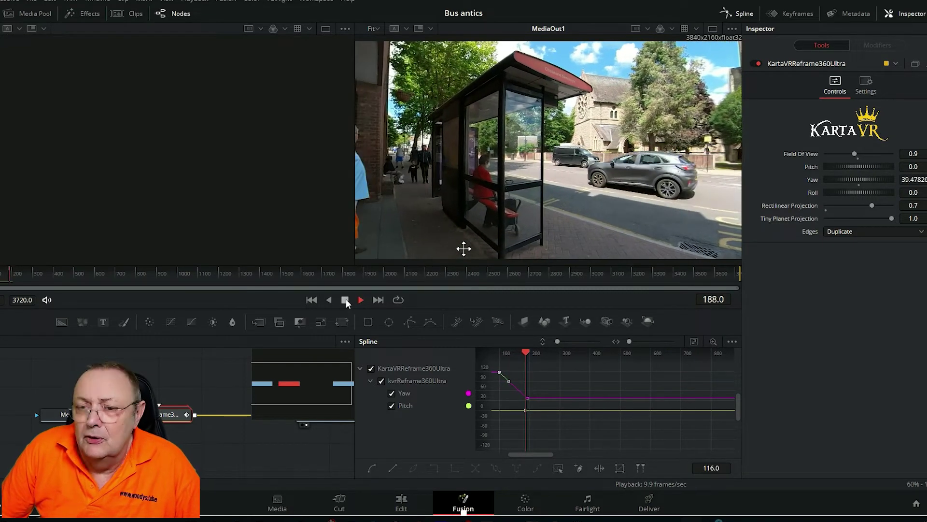
click(346, 300)
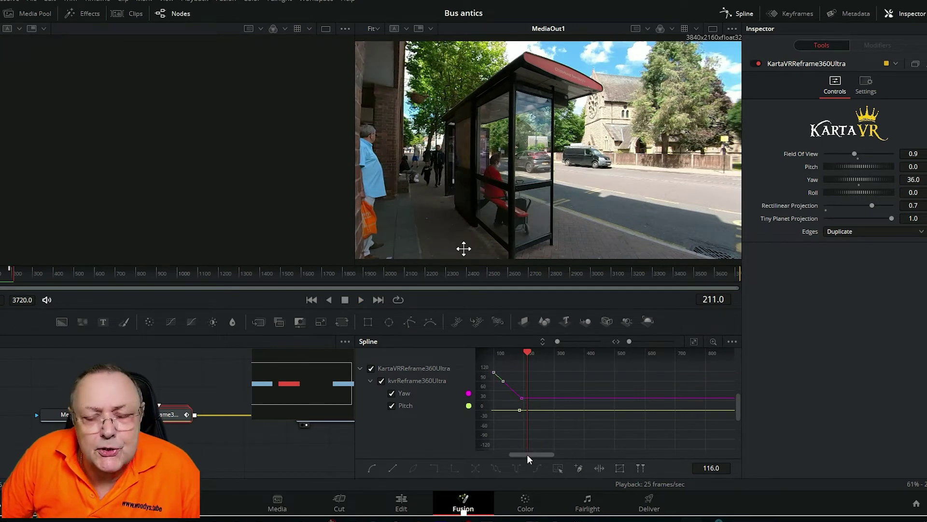
drag(526, 453, 523, 443)
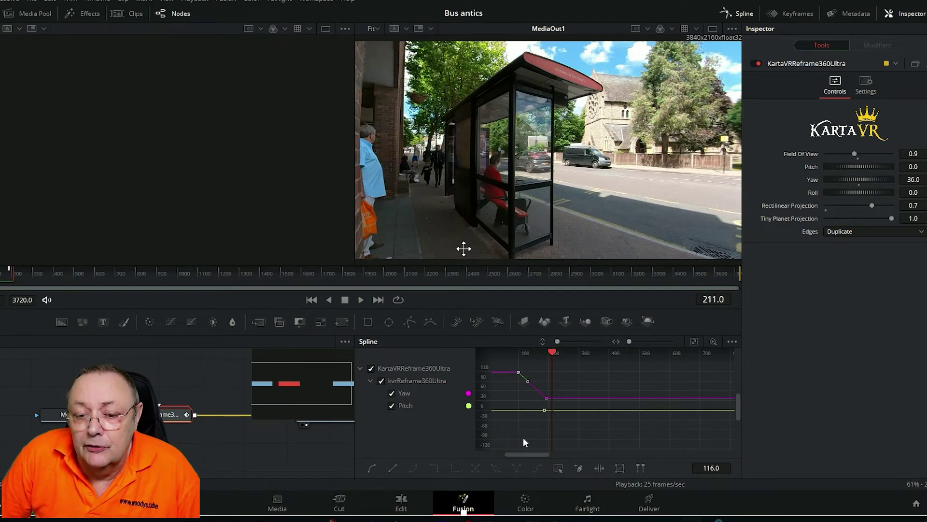
click(545, 398)
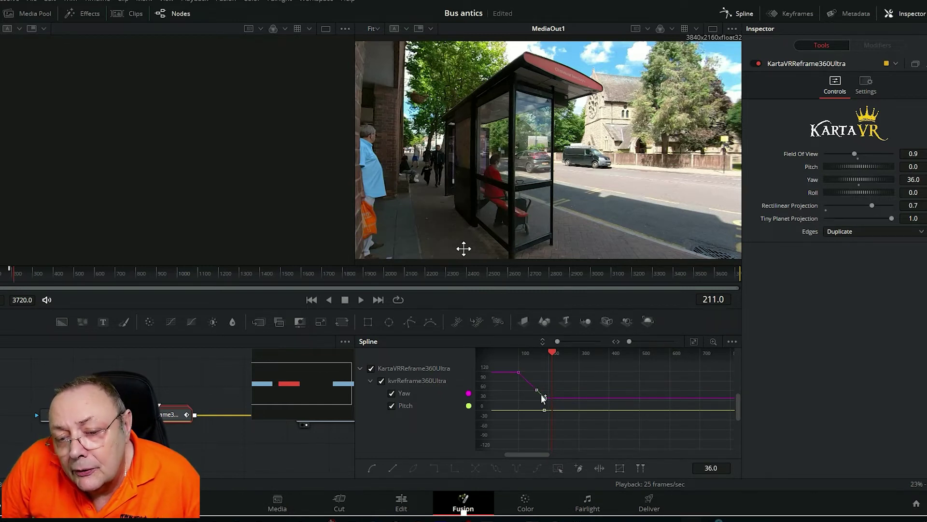
mouse_move(541, 394)
mouse_down()
mouse_move(537, 405)
mouse_move(531, 387)
mouse_move(541, 397)
mouse_up()
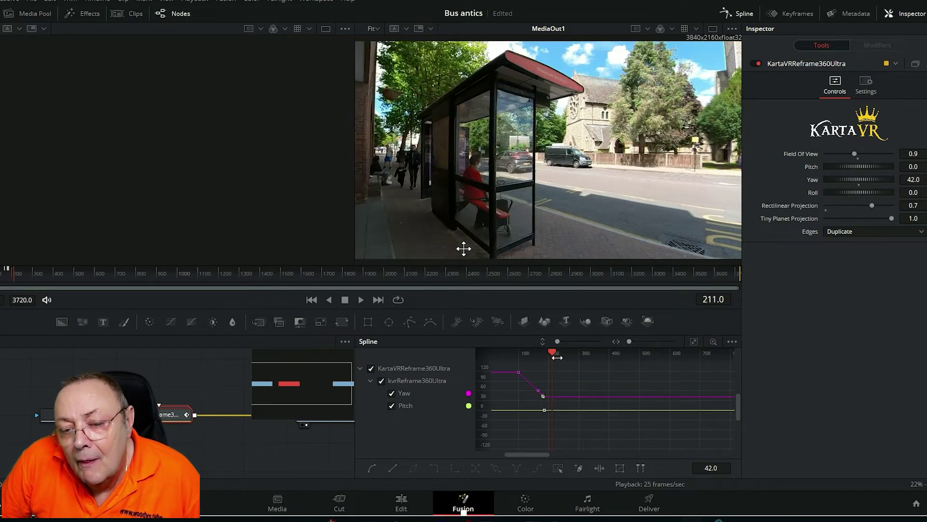
drag(552, 355, 514, 356)
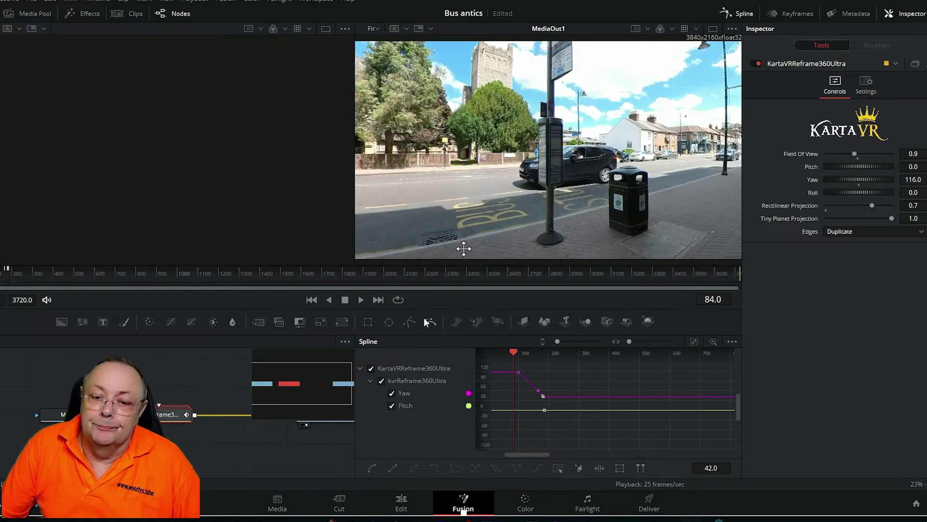
click(361, 300)
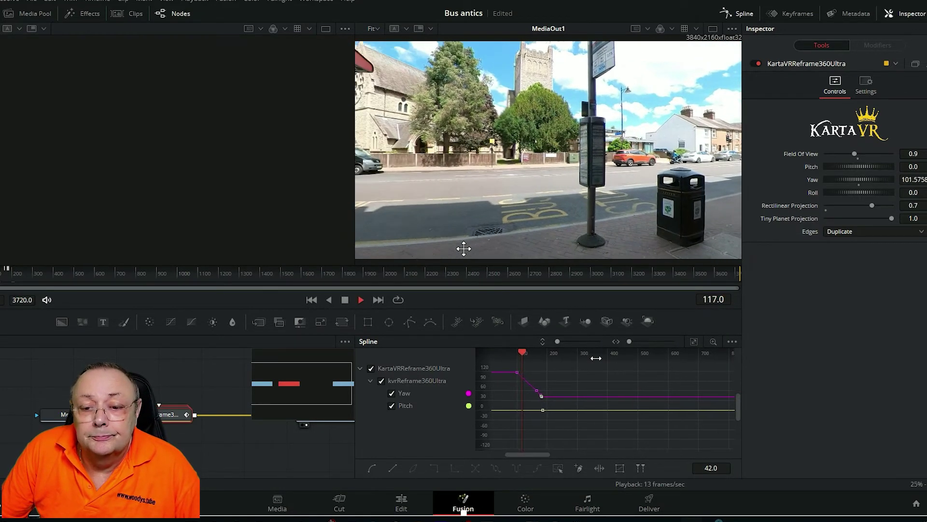
drag(602, 358, 596, 358)
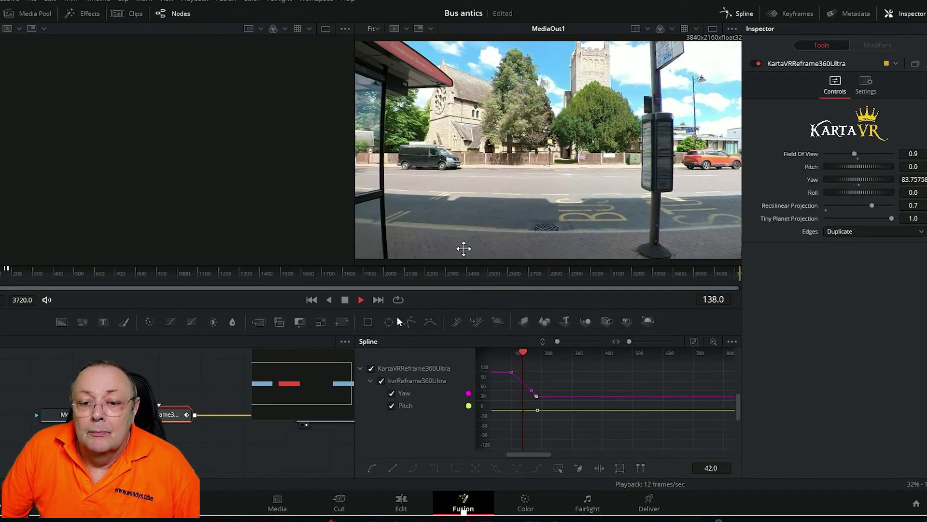
click(345, 300)
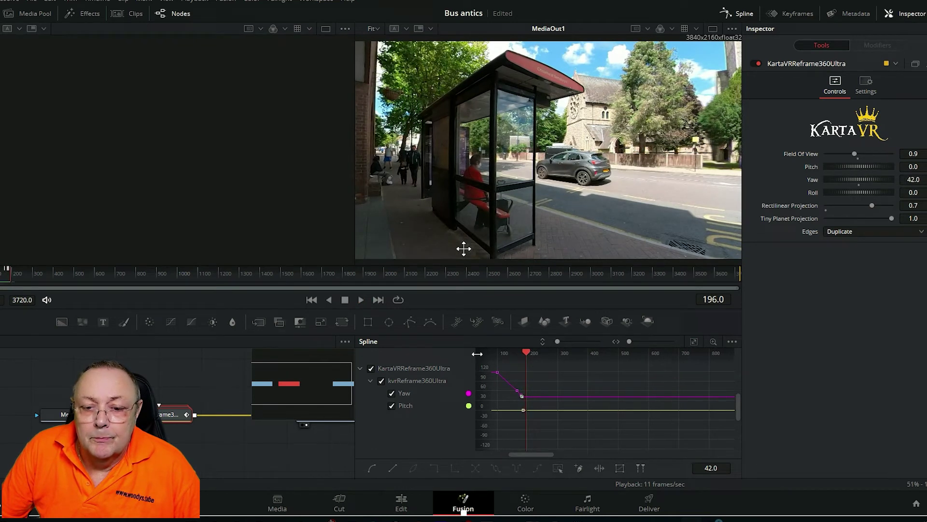
click(497, 374)
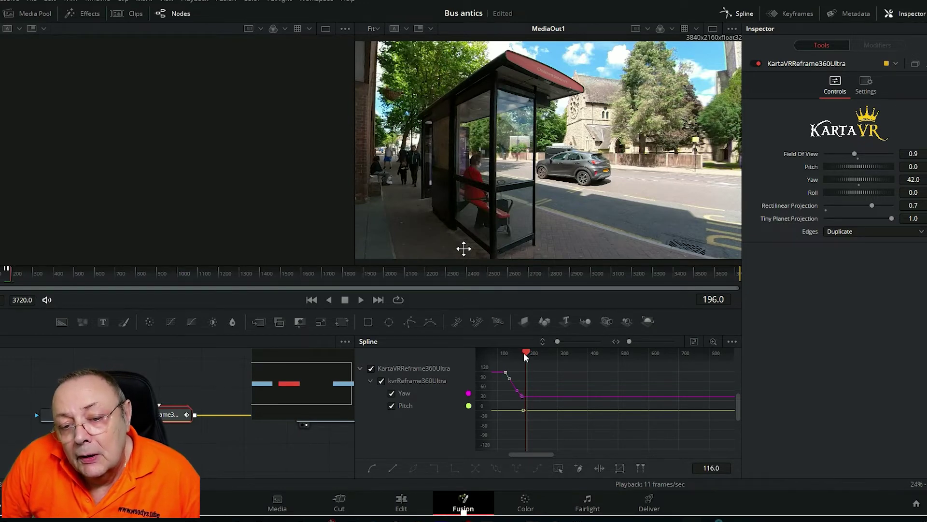
drag(526, 356, 467, 359)
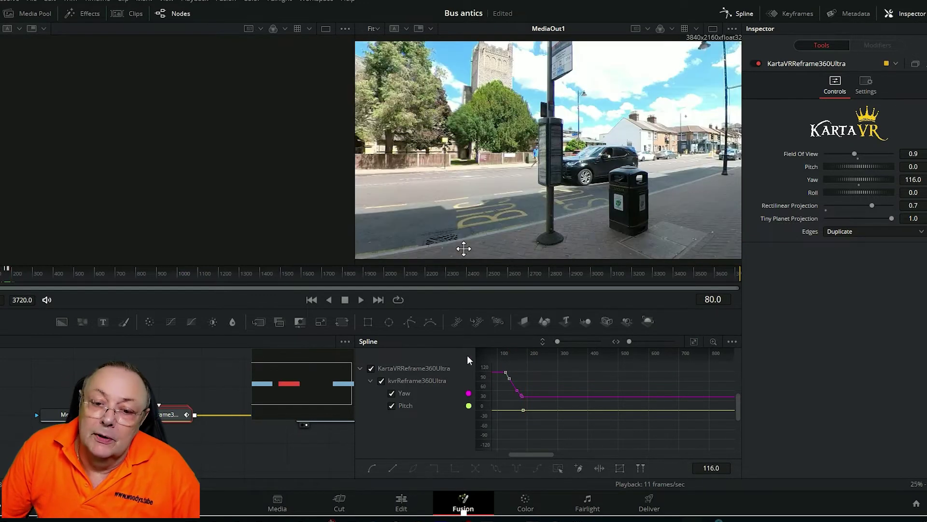
click(360, 300)
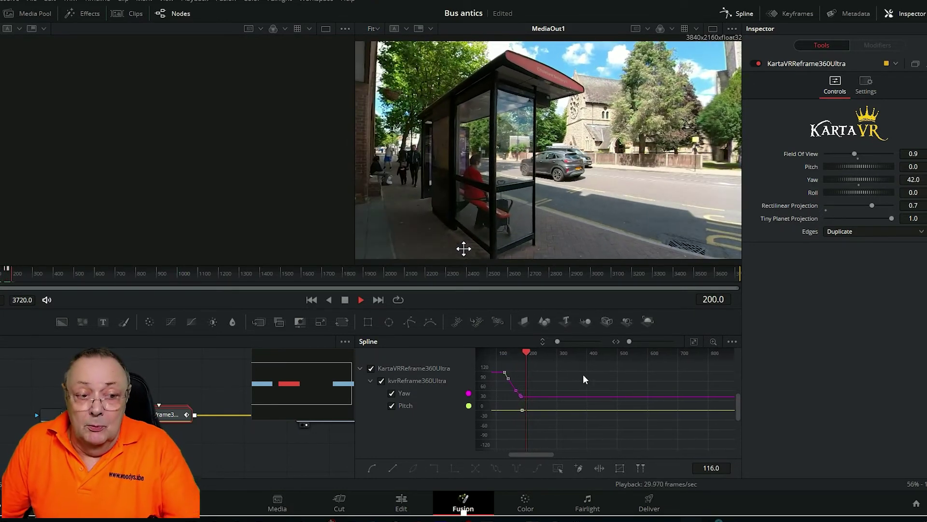
click(345, 300)
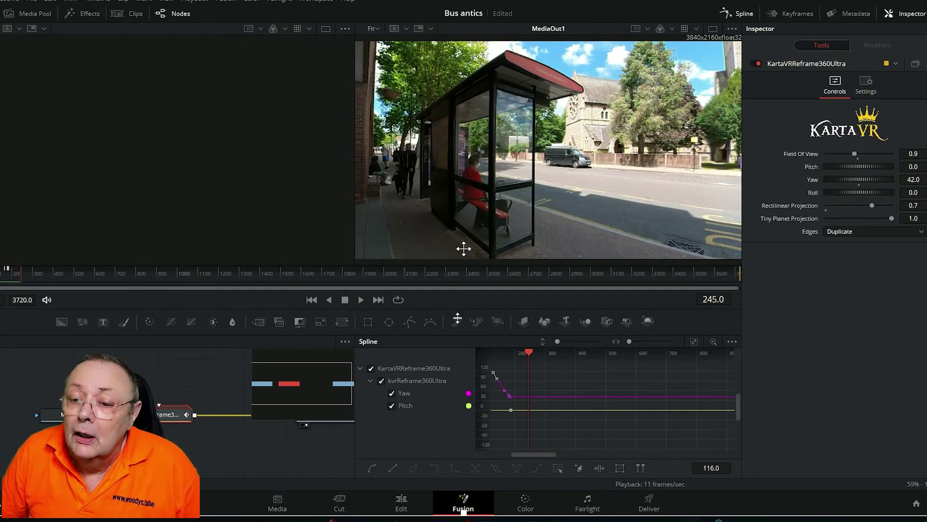
click(528, 410)
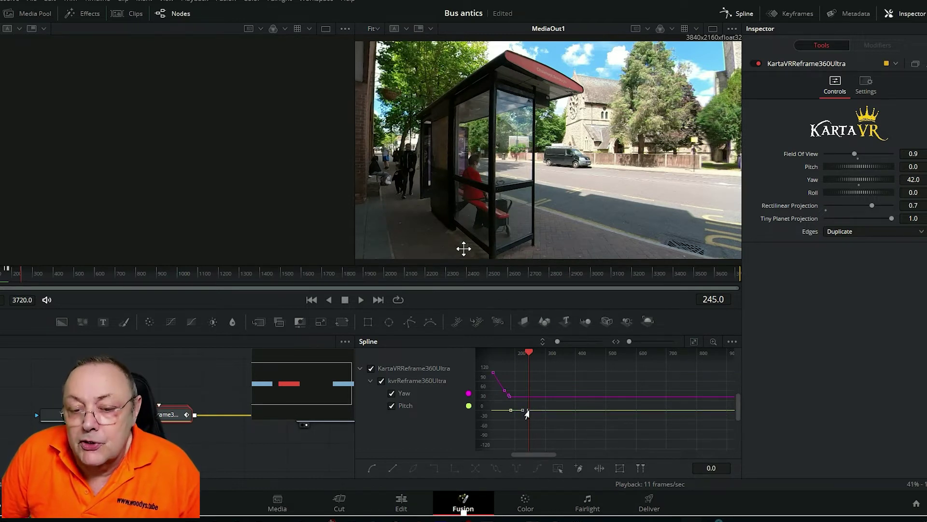
drag(528, 413, 527, 399)
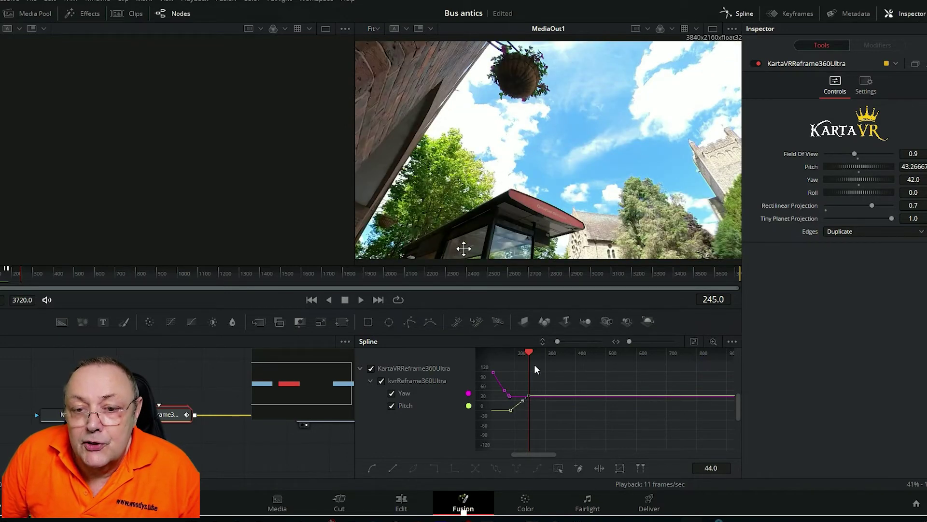
drag(529, 356, 501, 355)
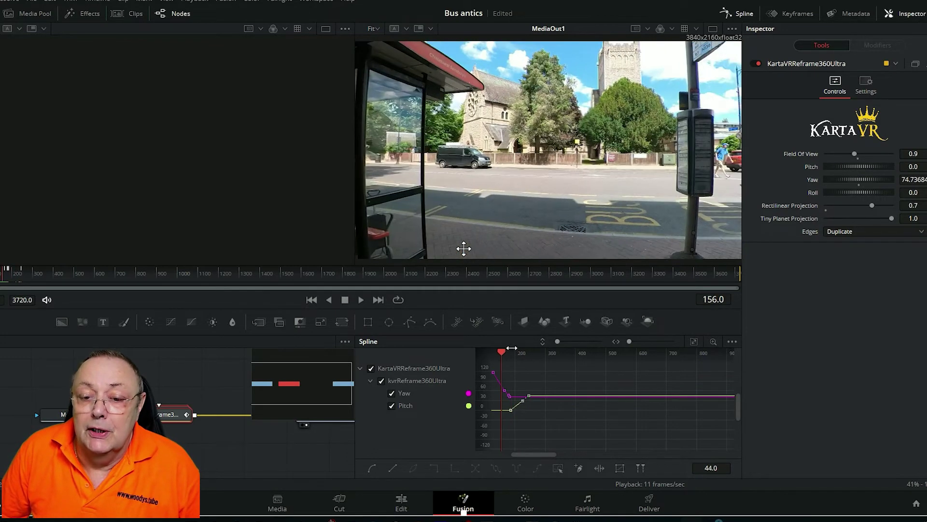
click(361, 305)
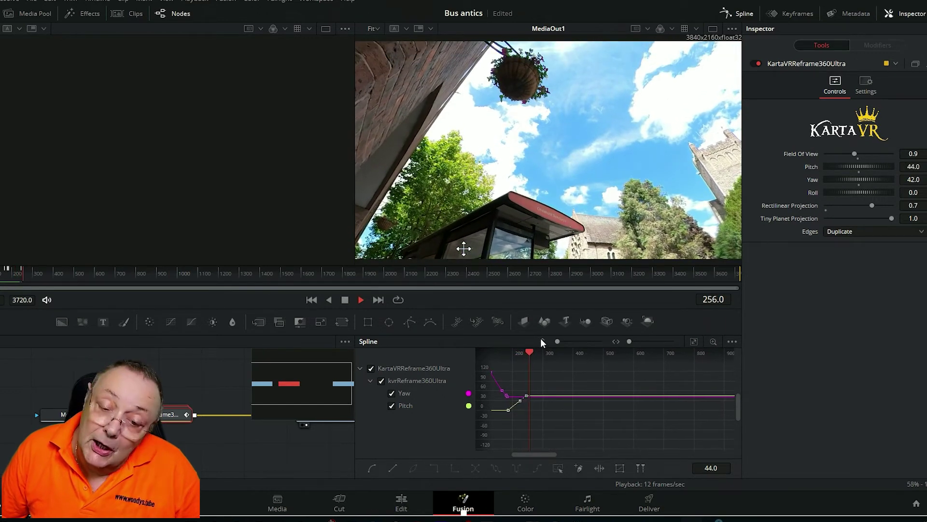
click(344, 301)
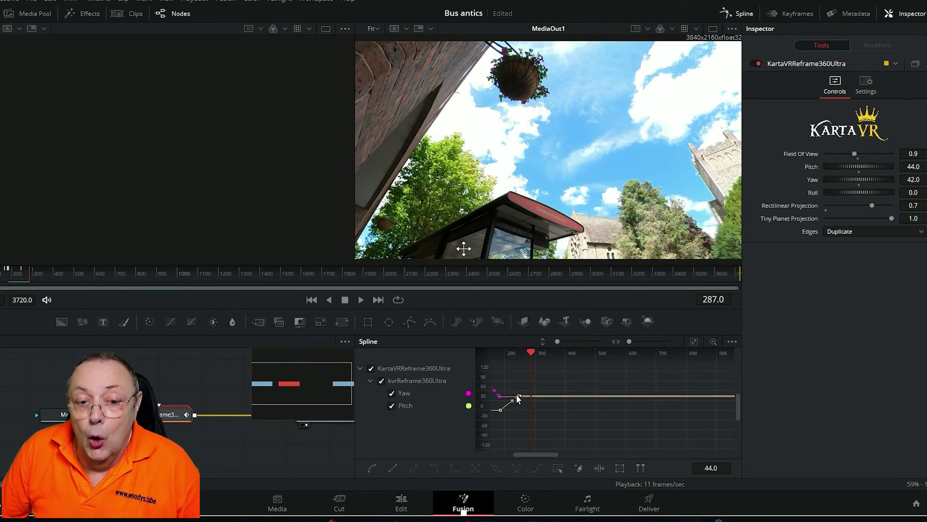
key(Delete)
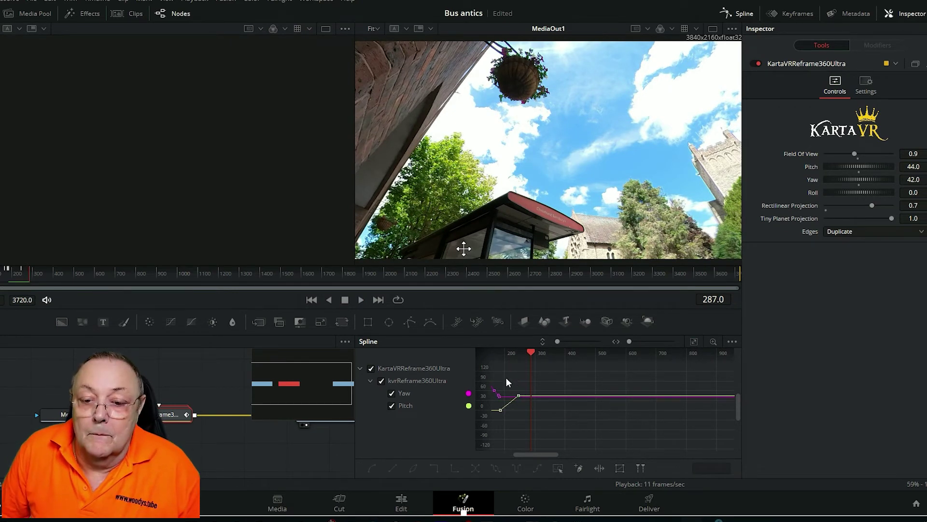
drag(513, 408, 545, 427)
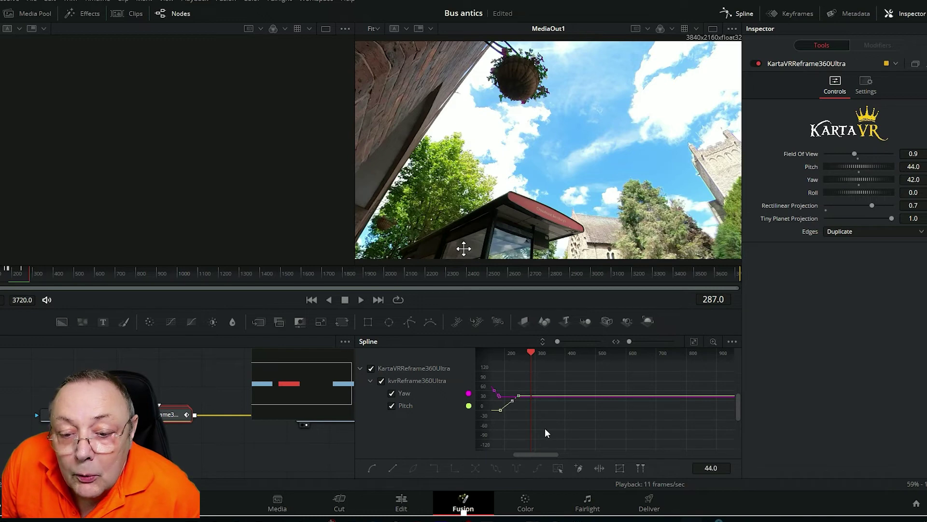
key(Delete)
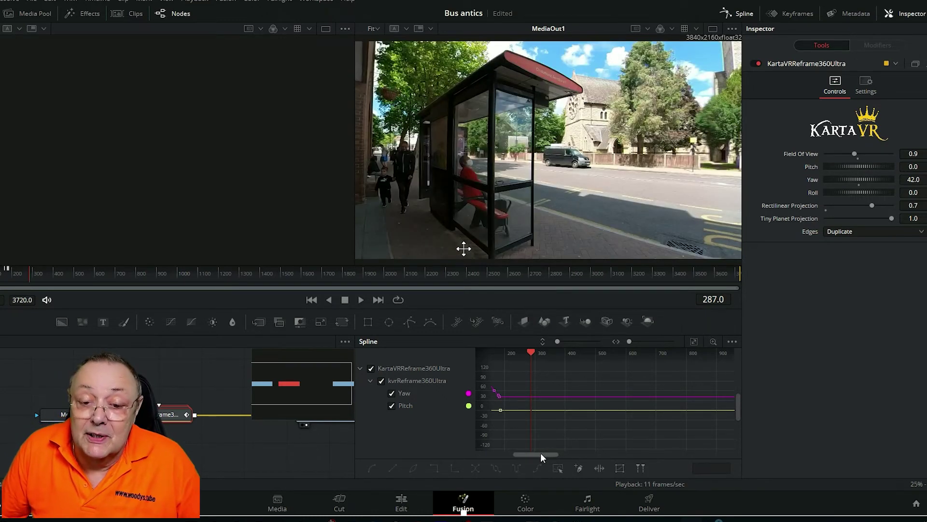
drag(540, 453, 534, 450)
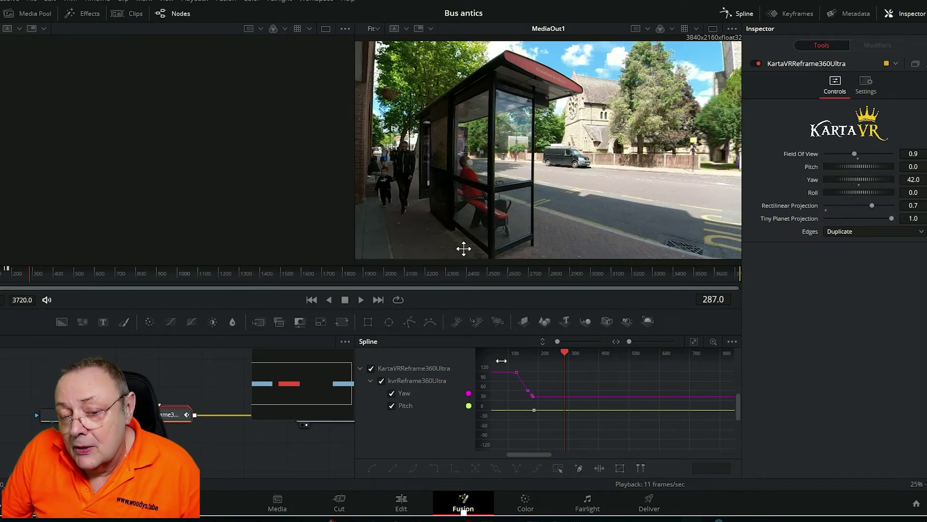
Select the Yaw pan keyframes and apply Smooth to them.
drag(502, 359, 507, 380)
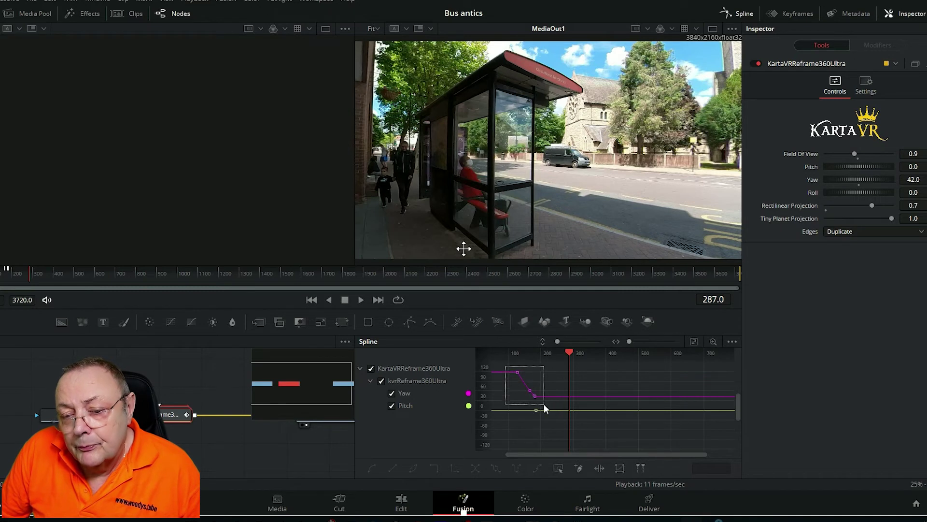
drag(544, 406, 544, 406)
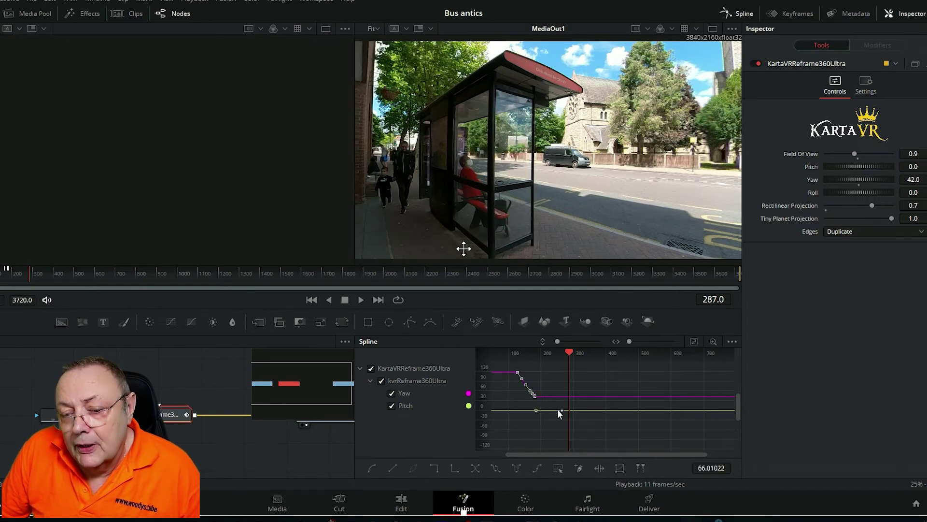
click(373, 467)
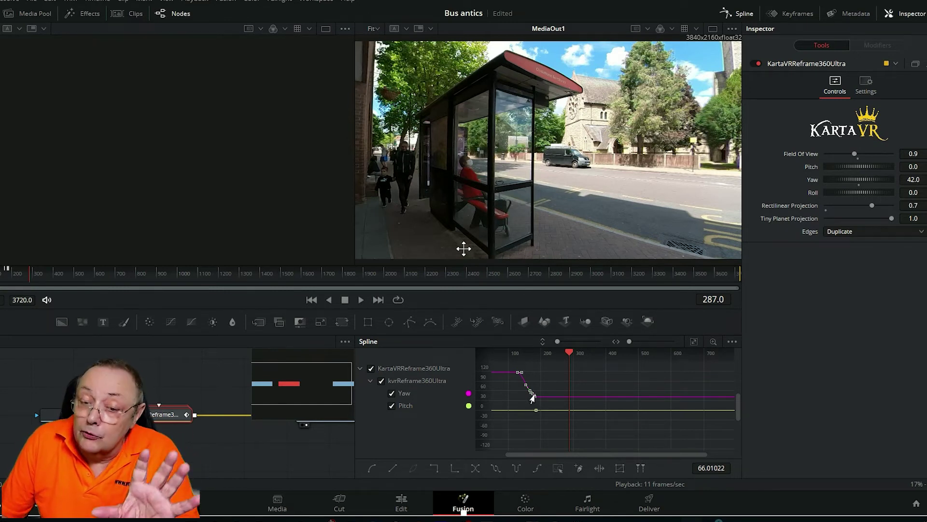
Replay the smoothed pan from frame 72, then return to the Edit page.
drag(569, 355, 499, 384)
key(space)
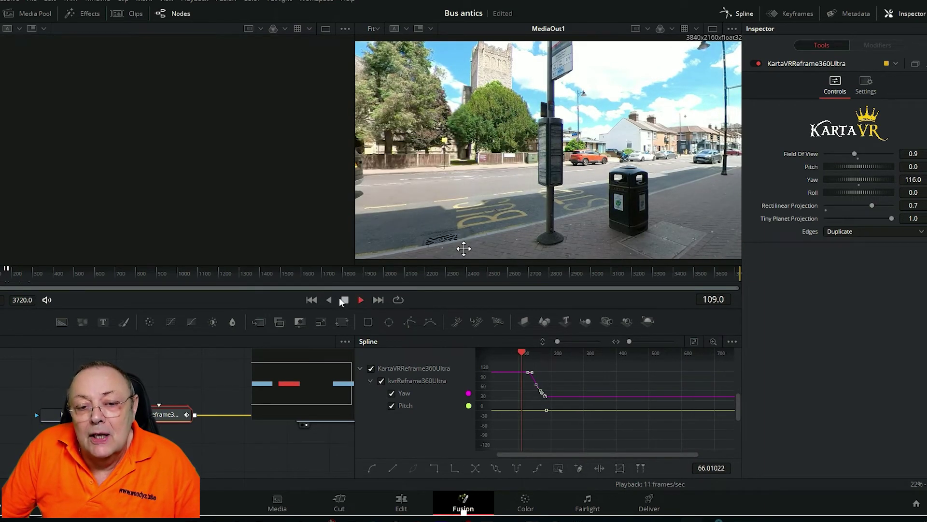
click(345, 300)
click(413, 498)
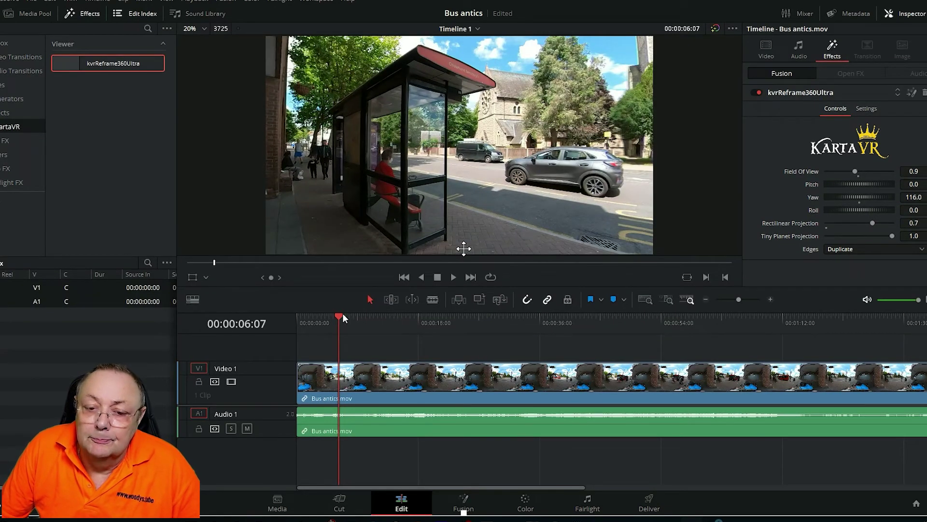
drag(341, 315, 333, 317)
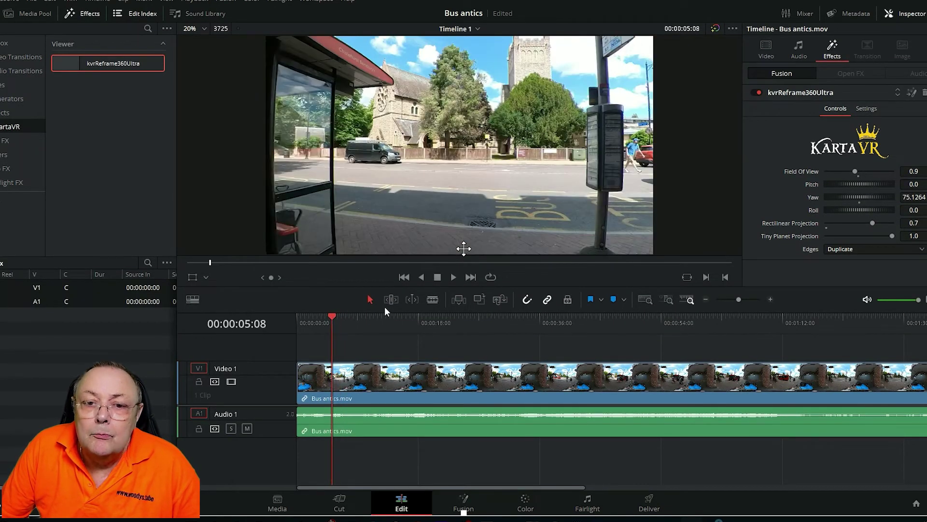
click(452, 277)
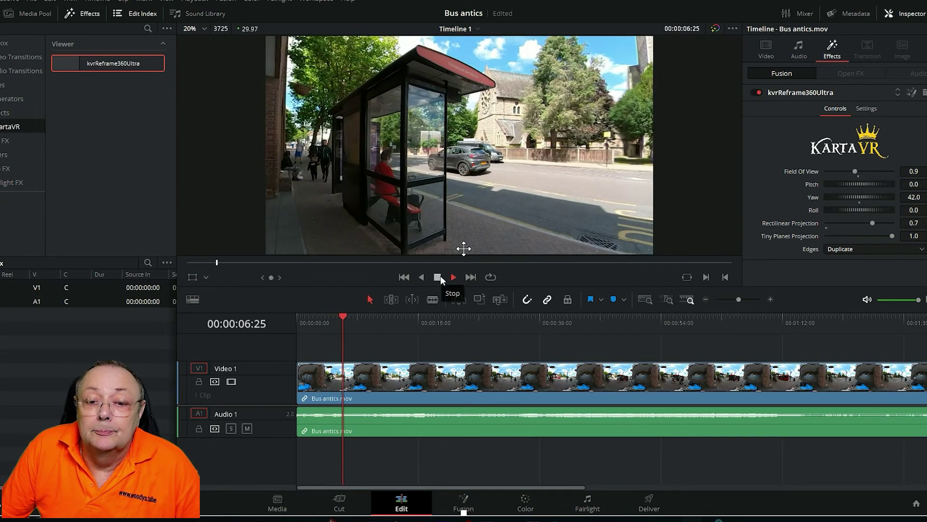
key(space)
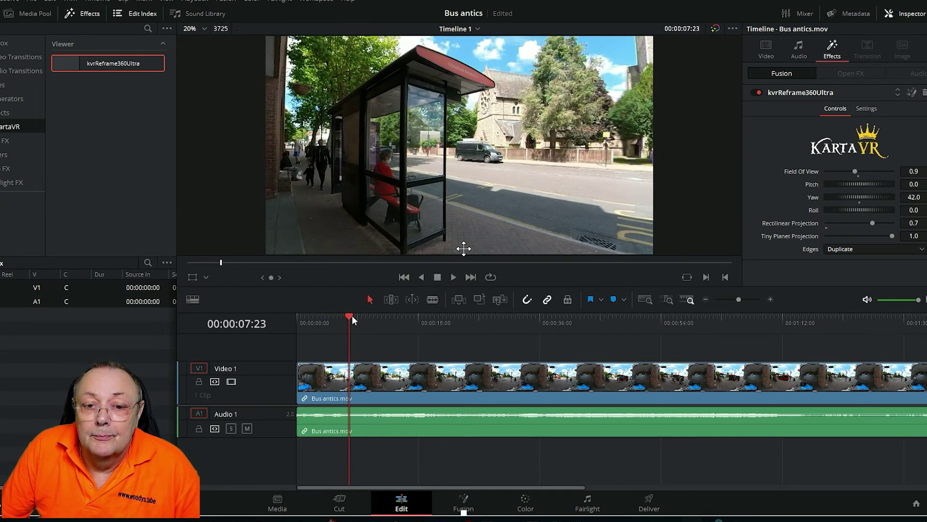
drag(352, 319, 300, 338)
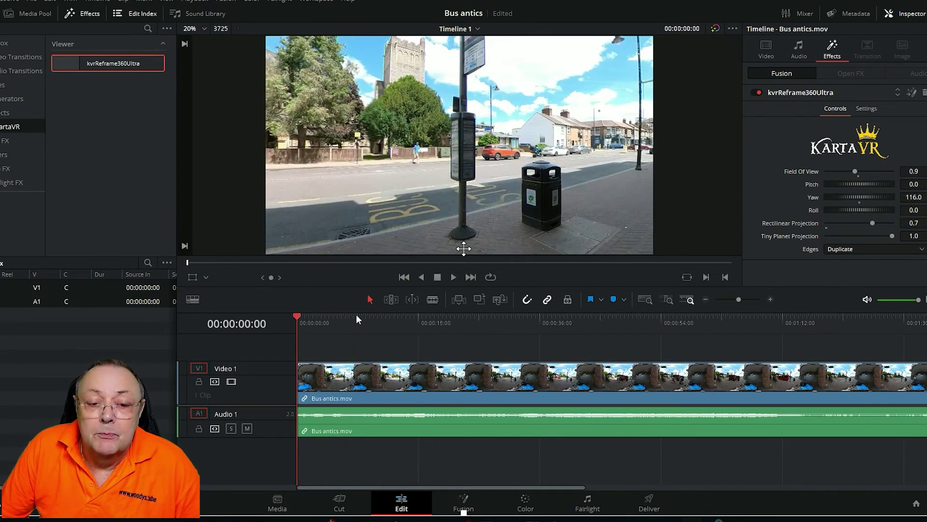
click(448, 281)
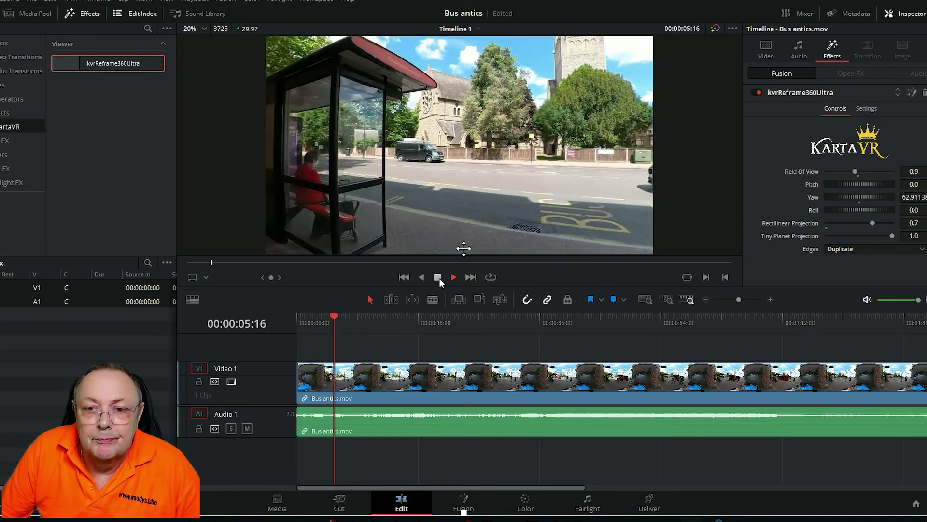
click(453, 276)
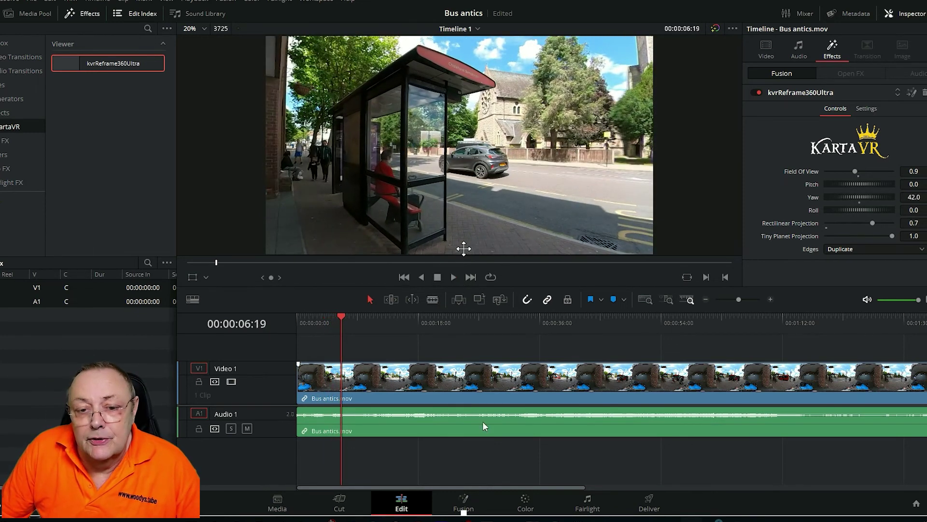
click(478, 495)
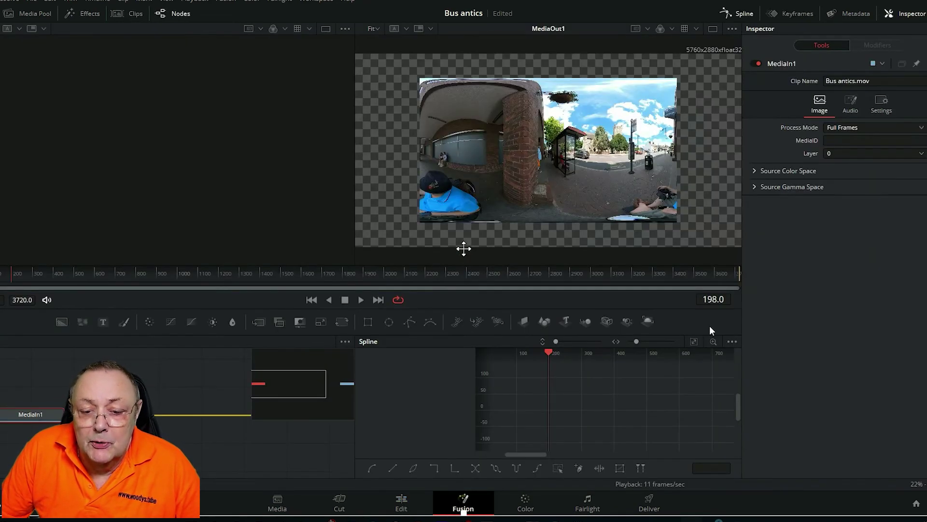
key(shift+4)
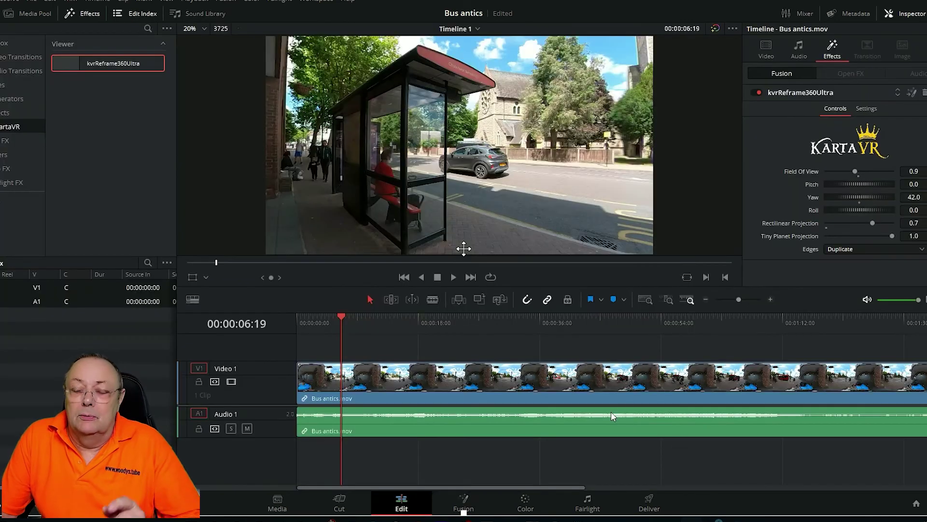
On the Fusion page, marquee-select and delete the Yaw pan keyframes, leaving Yaw flat at 116.0.
click(912, 92)
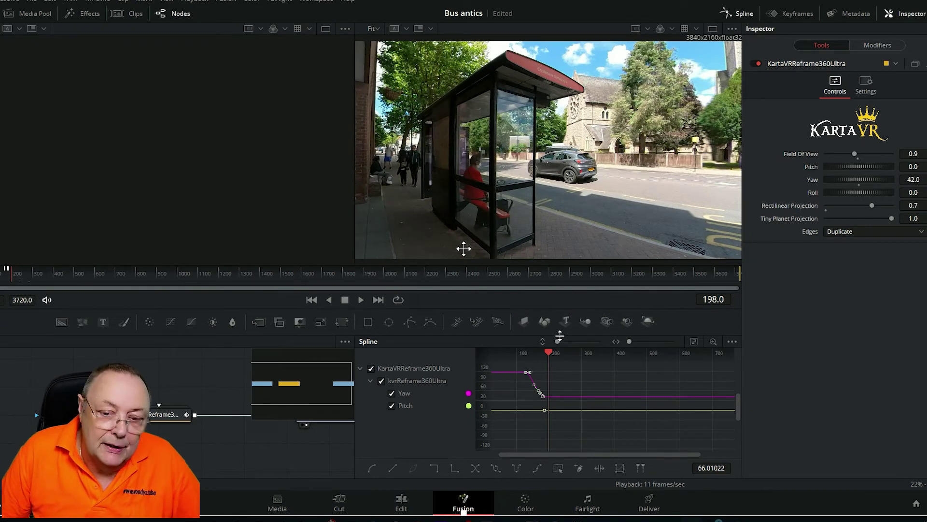
drag(519, 366, 564, 426)
key(Delete)
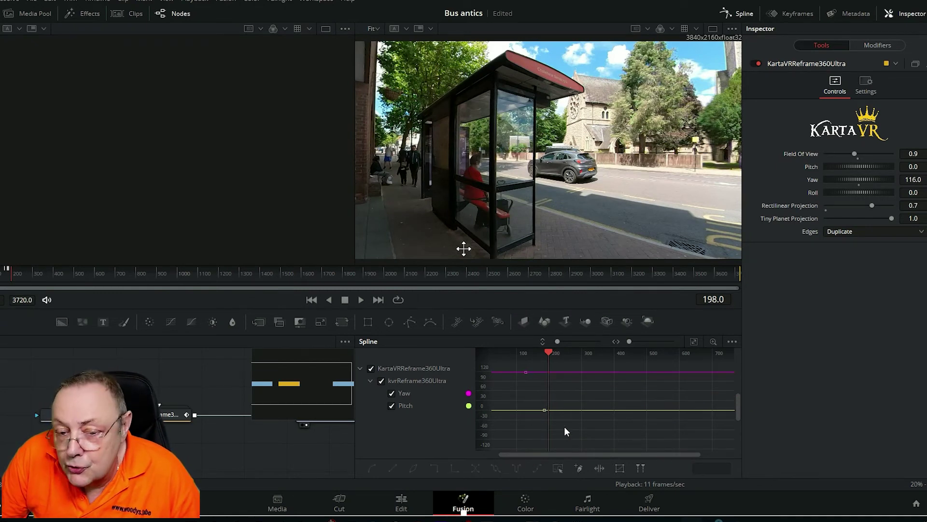